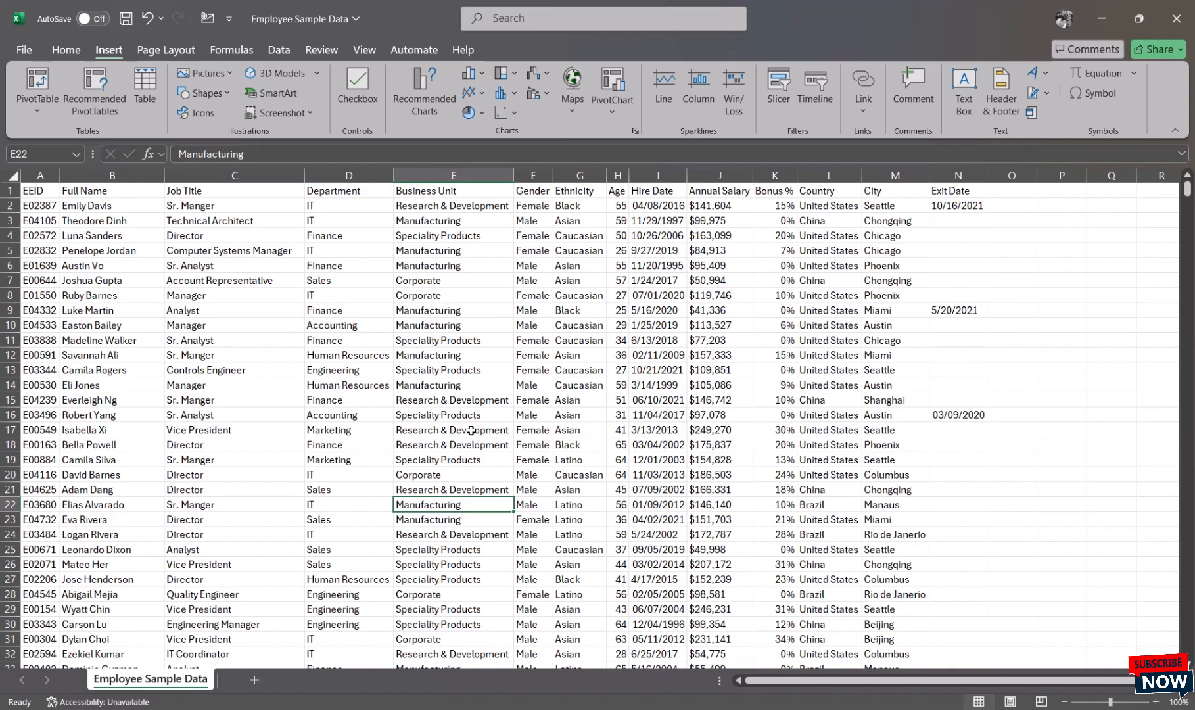
- Create a PivotTable on a new worksheet from the entire employee data range A1:N1001
scroll(556, 388, "down", 7)
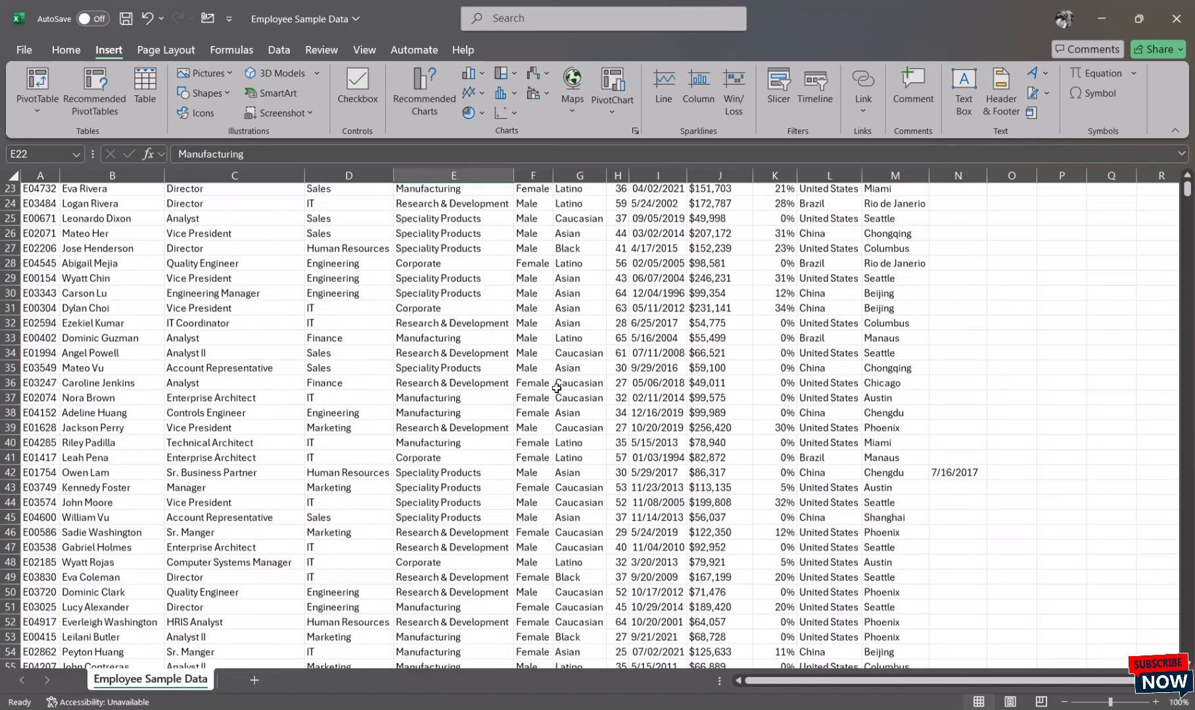
scroll(557, 388, "down", 16)
scroll(557, 388, "up", 13)
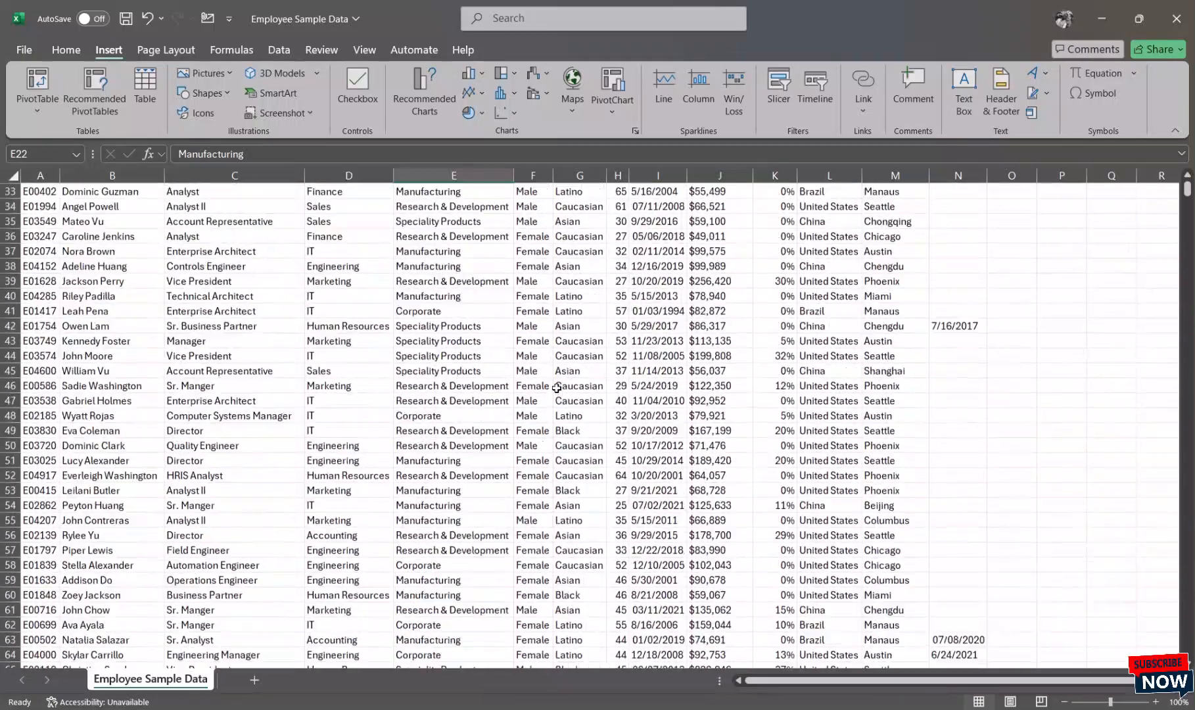
scroll(557, 388, "up", 11)
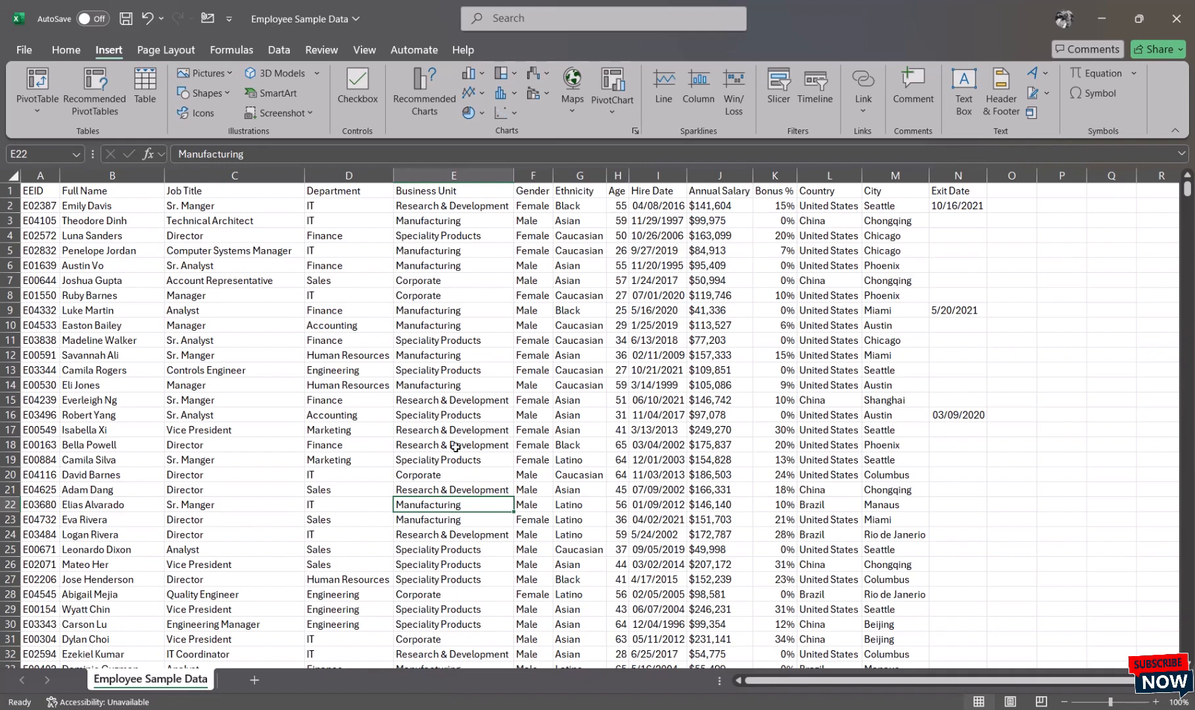
scroll(456, 447, "right", 1)
scroll(456, 447, "left", 1)
left_click(453, 424)
key("ctrl+a")
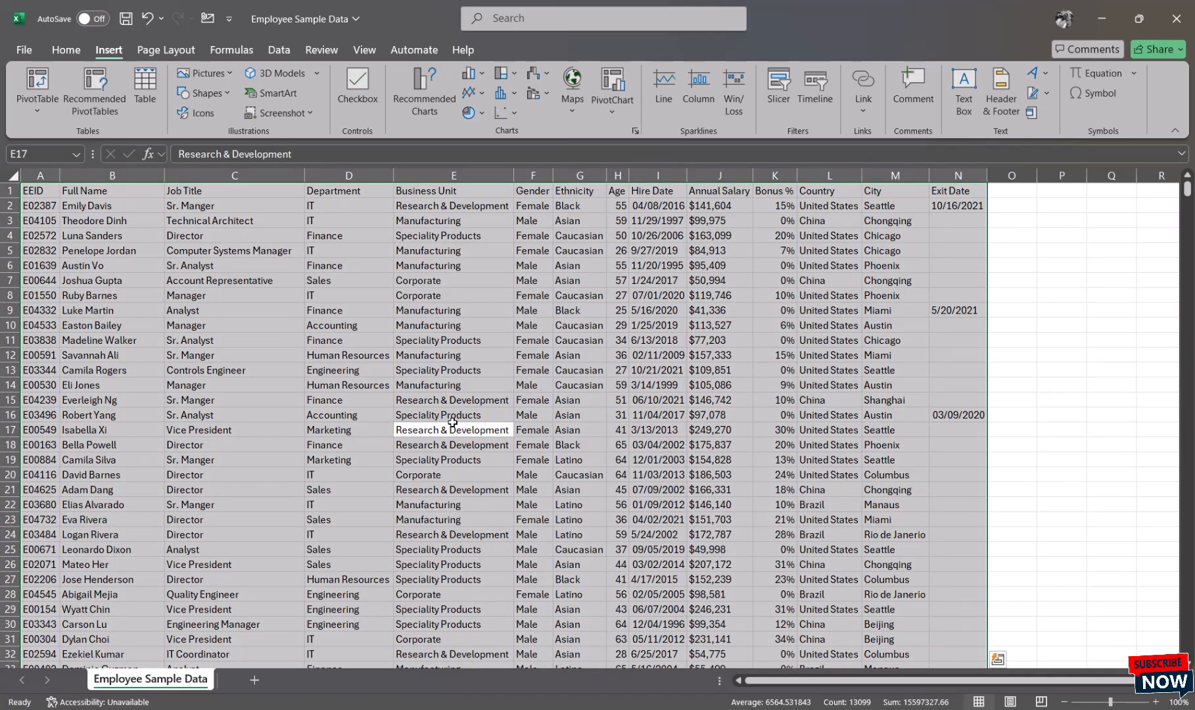
left_click(35, 83)
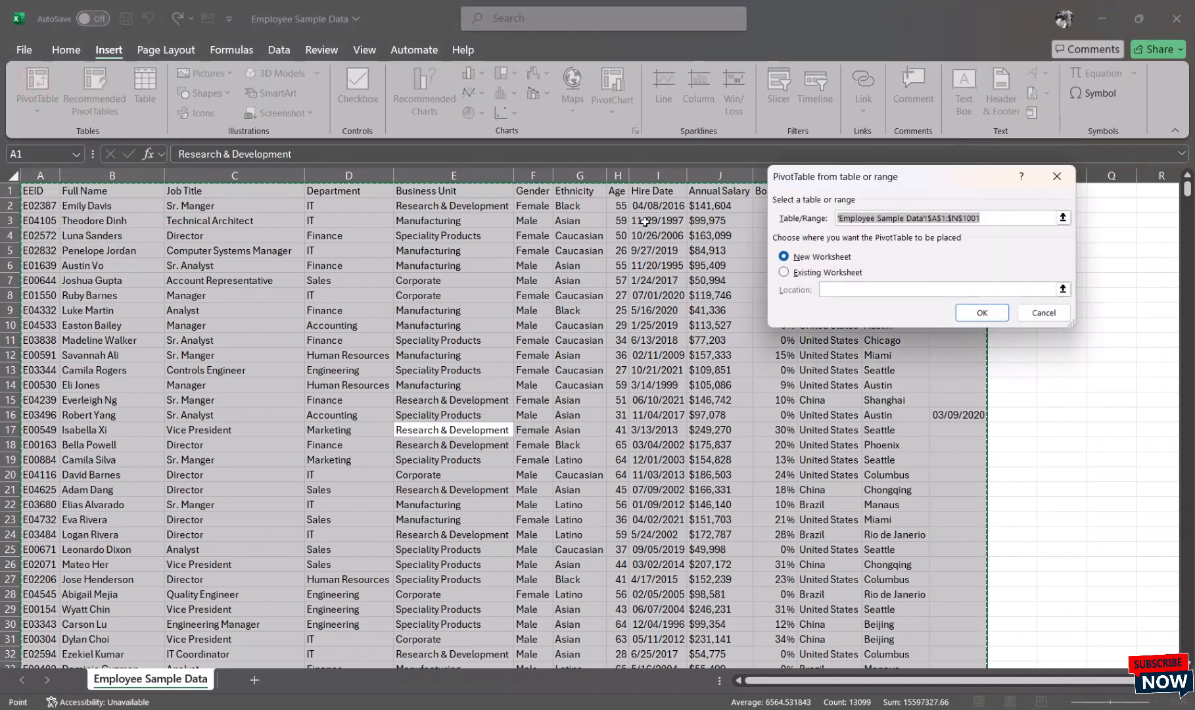
left_click(982, 313)
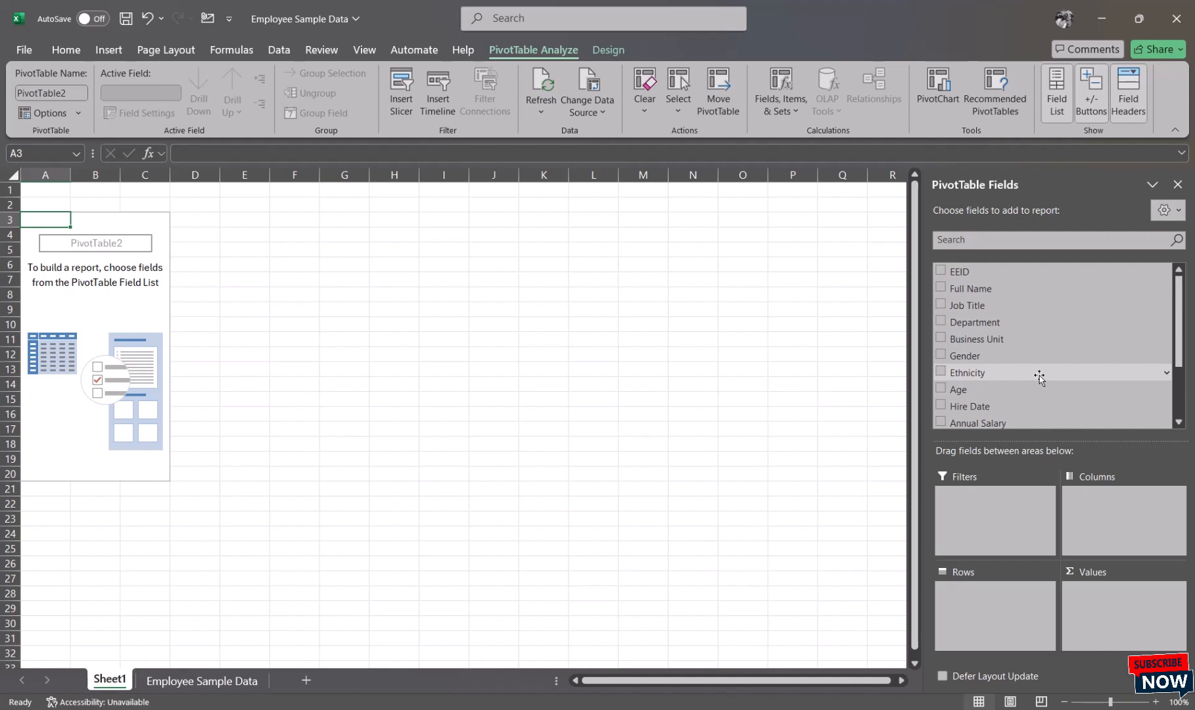
- Add the Department and Annual Salary fields to the PivotTable rows
scroll(1040, 376, "down", 1)
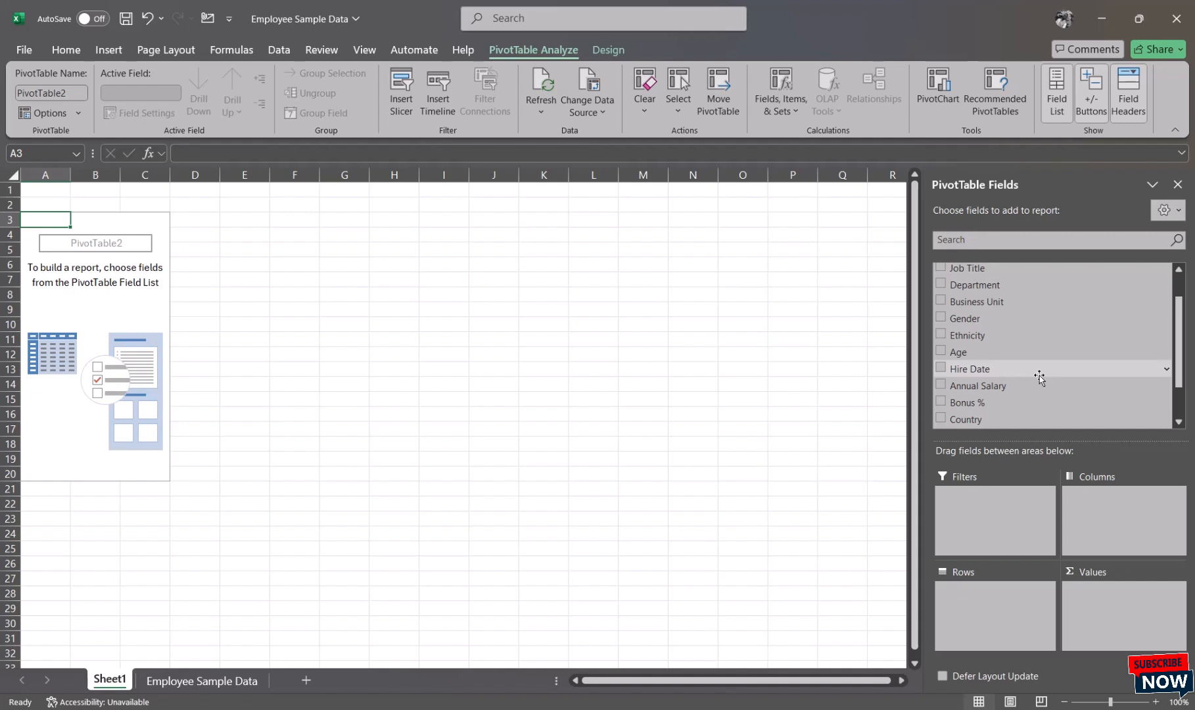
scroll(1040, 376, "up", 1)
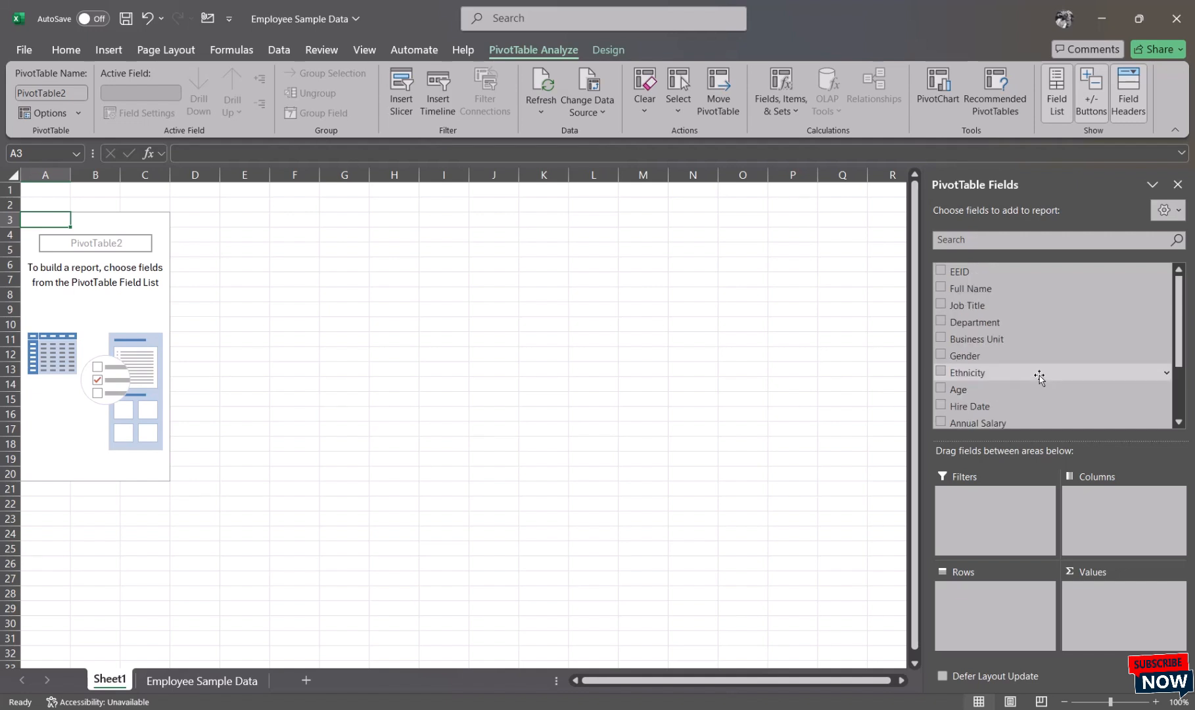
left_click(941, 322)
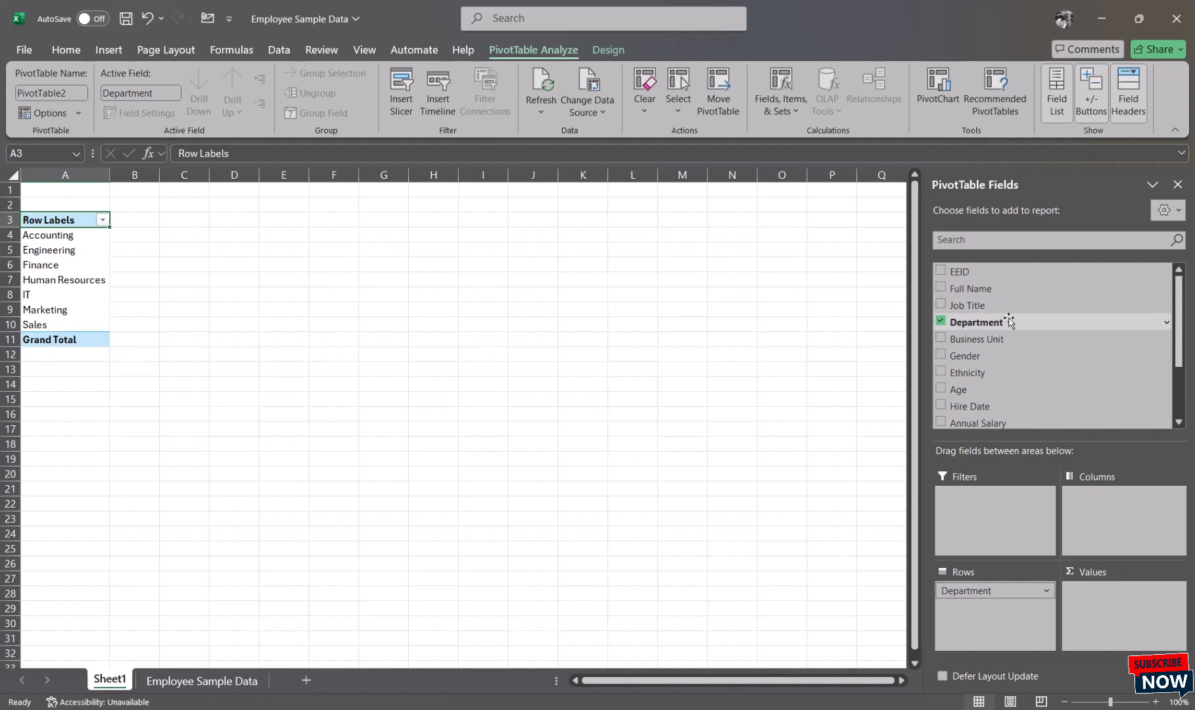
scroll(1009, 321, "down", 1)
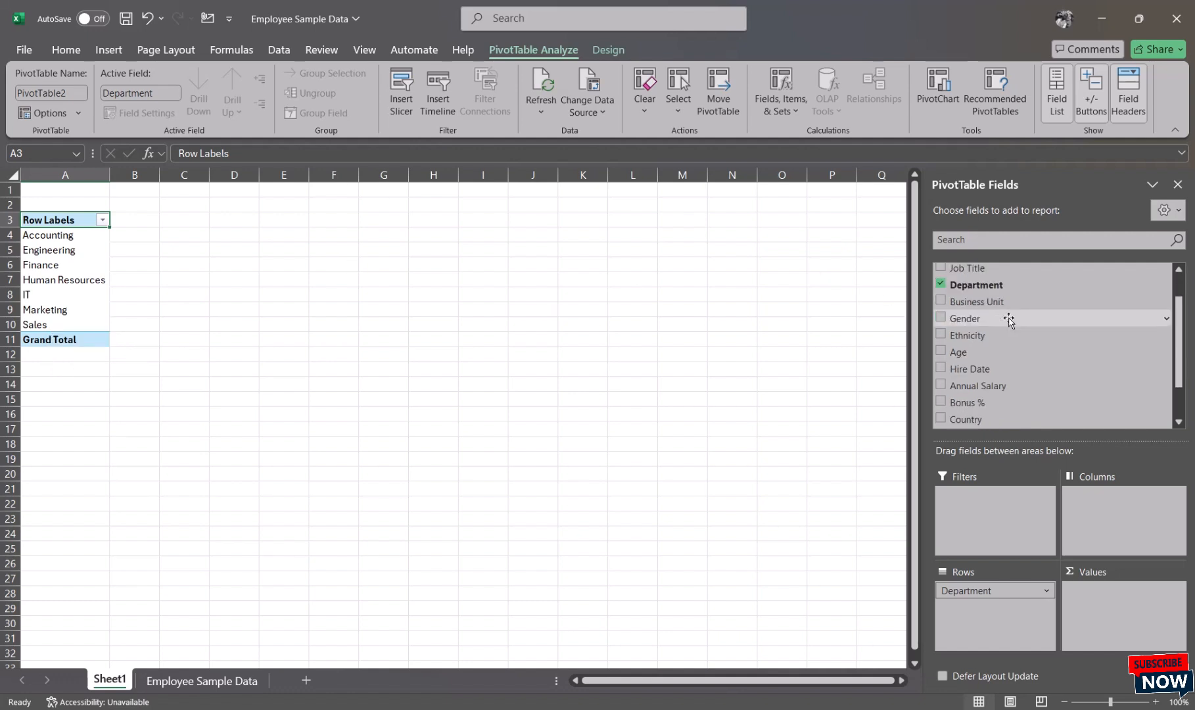
left_click(942, 386)
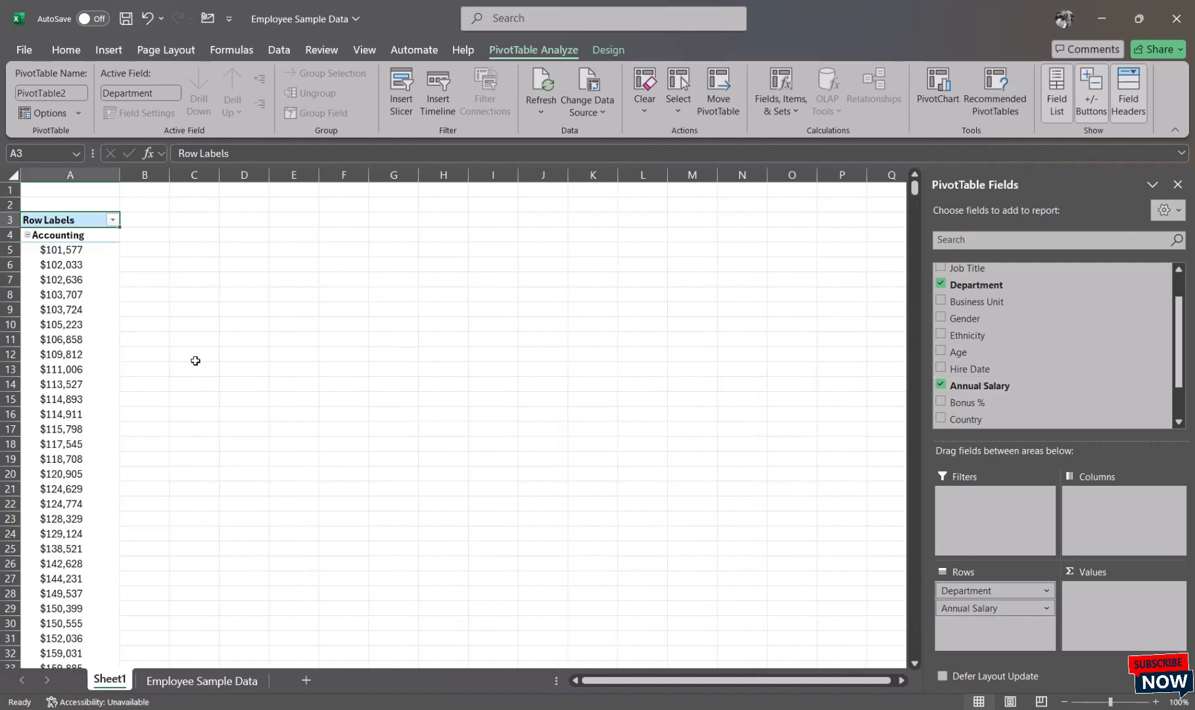
- Examine how the annual salaries are listed under each department in the PivotTable's compact layout
scroll(195, 360, "down", 13)
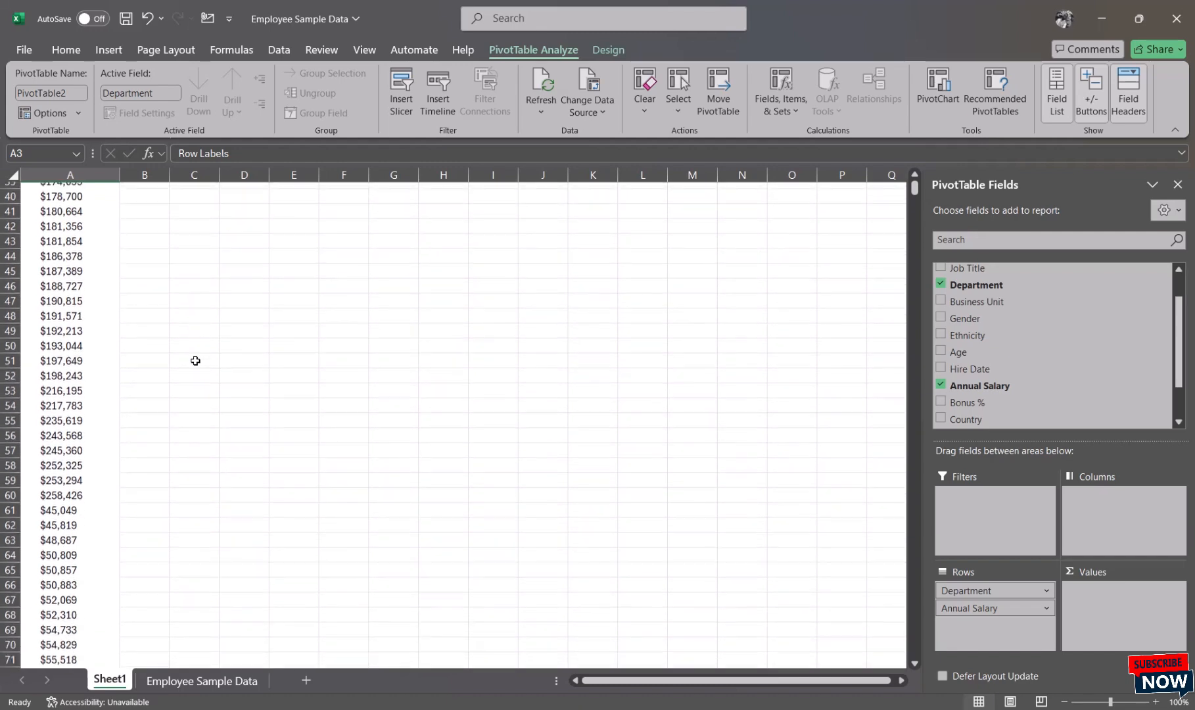
scroll(195, 361, "down", 18)
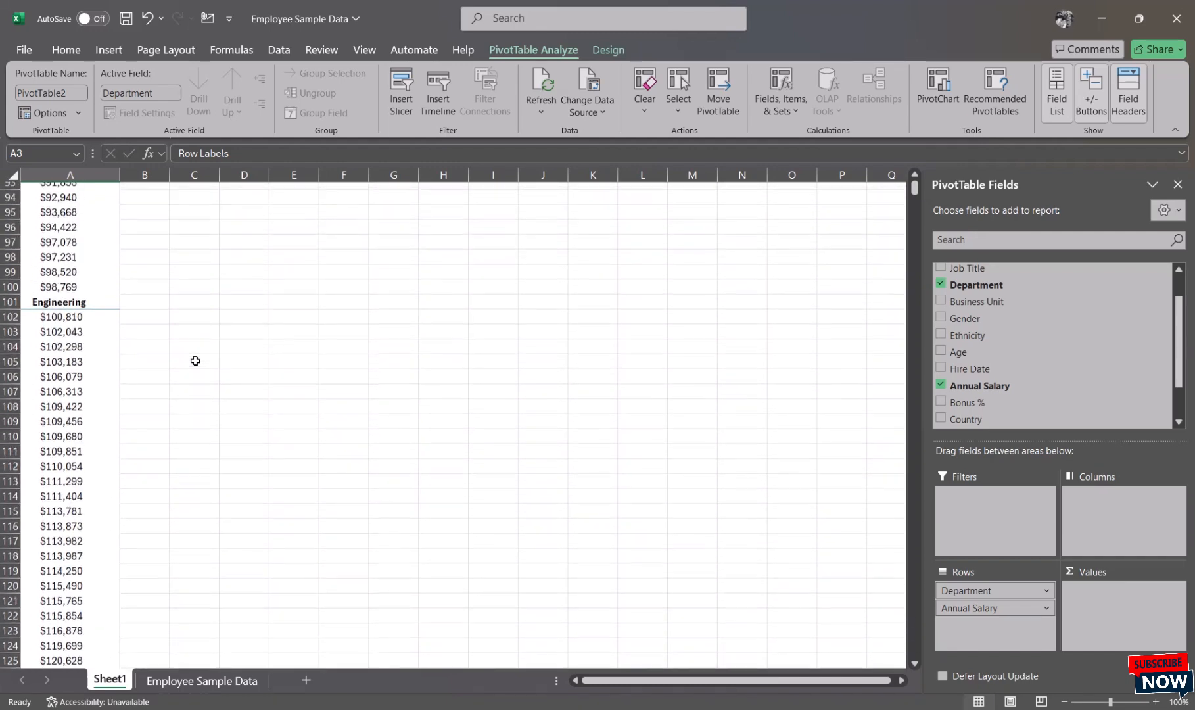
scroll(196, 360, "up", 2)
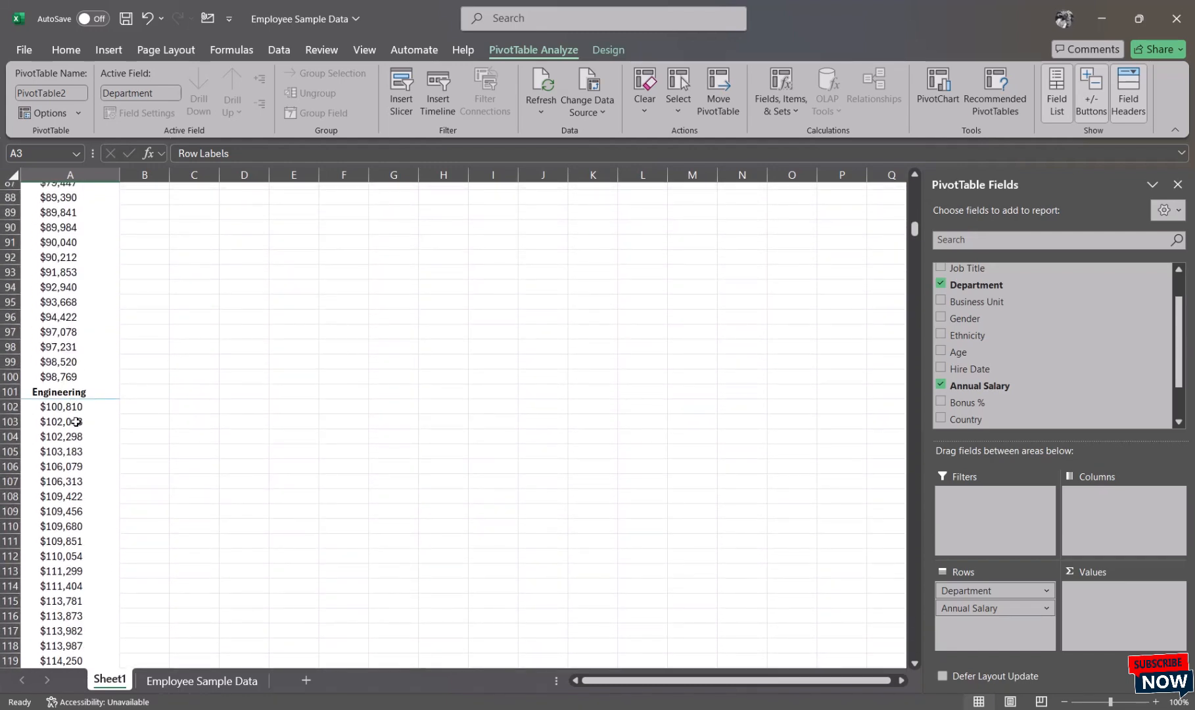
scroll(76, 420, "down", 20)
scroll(76, 423, "down", 19)
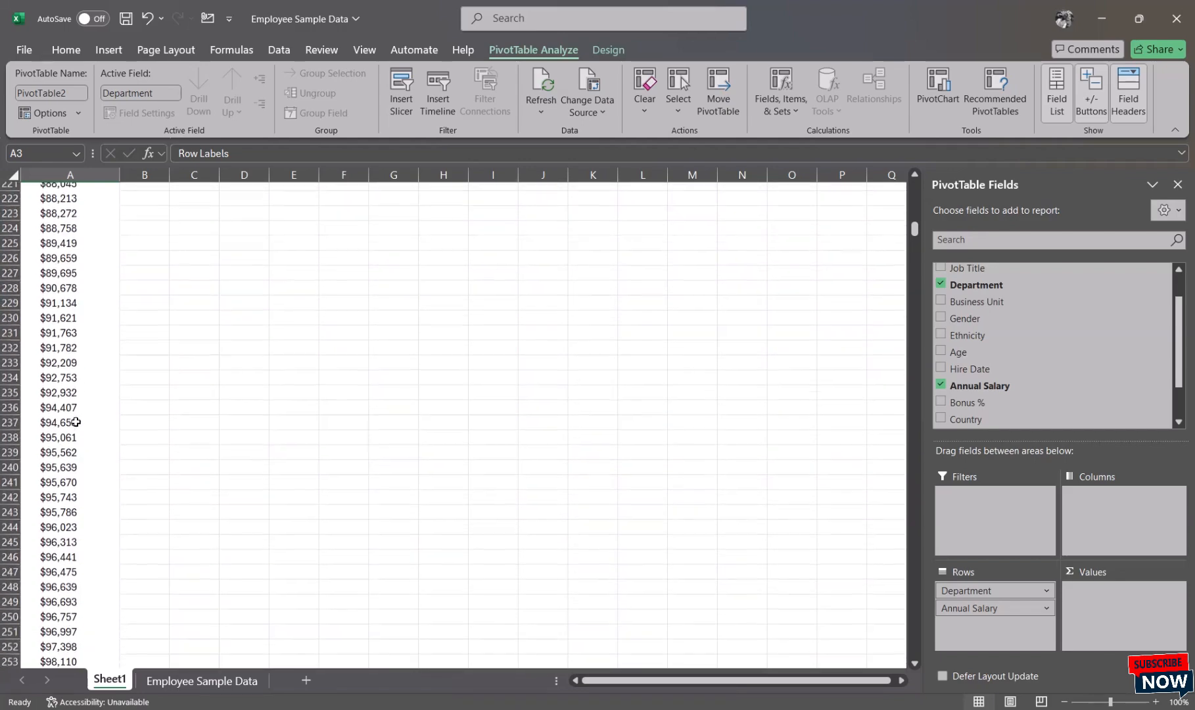
scroll(76, 422, "up", 17)
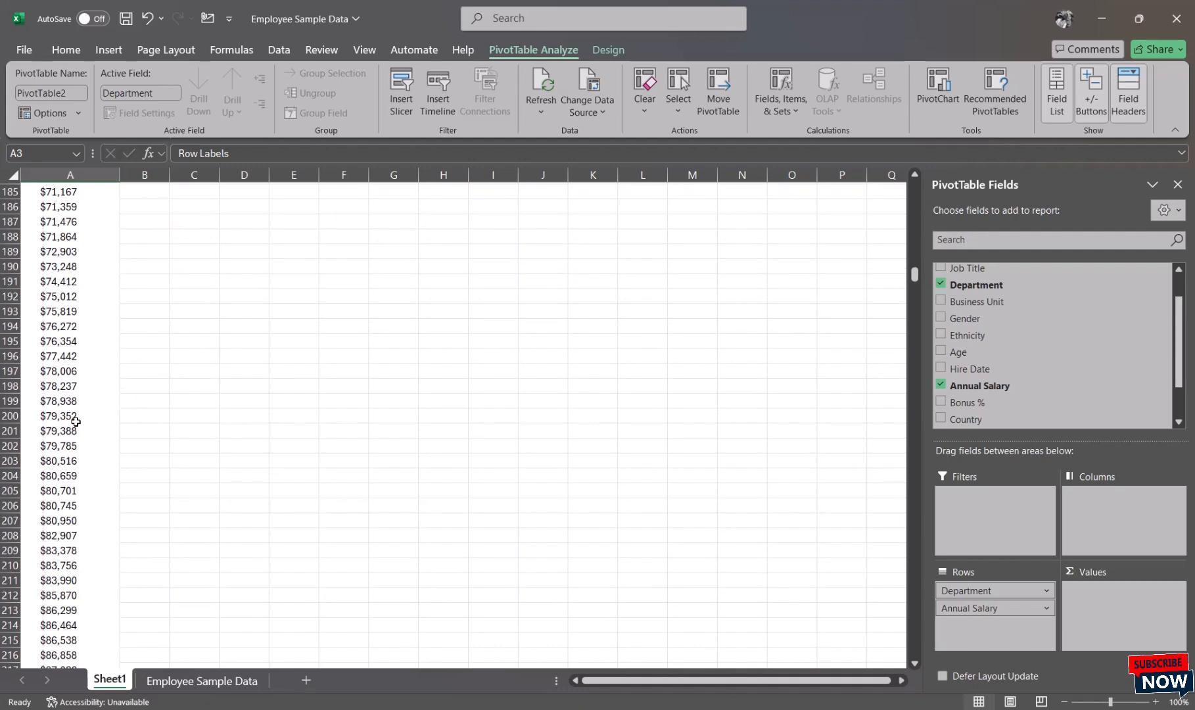
scroll(75, 422, "up", 20)
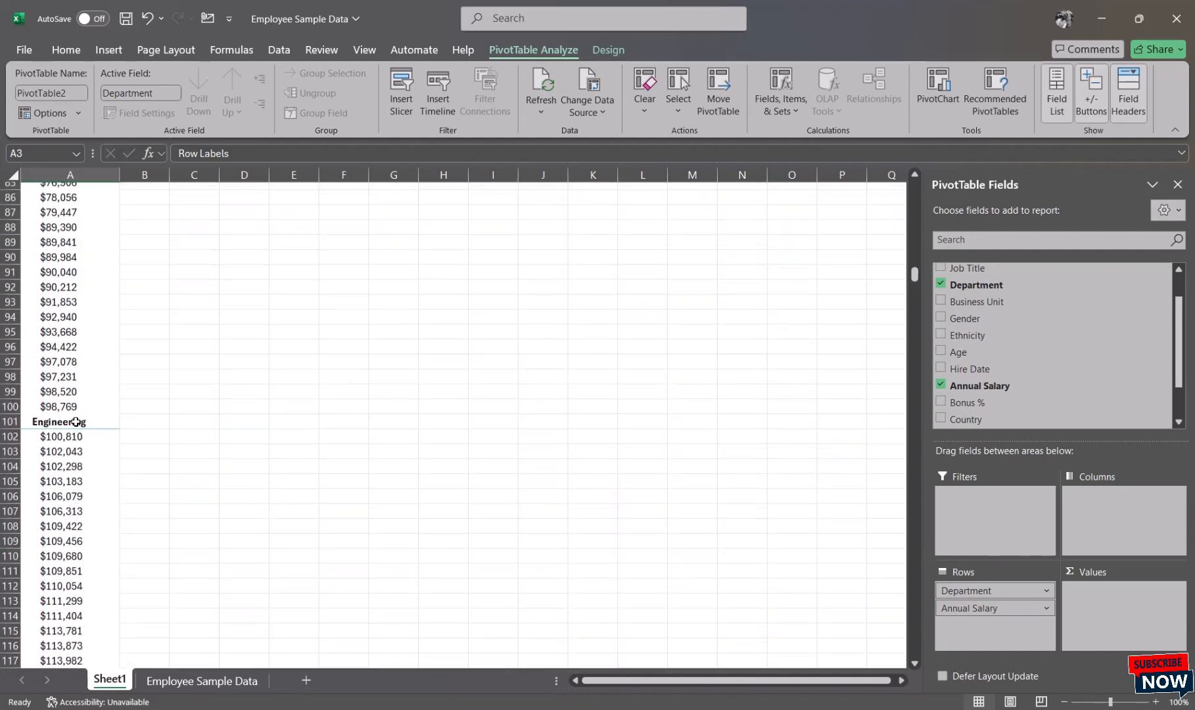
scroll(76, 422, "up", 1)
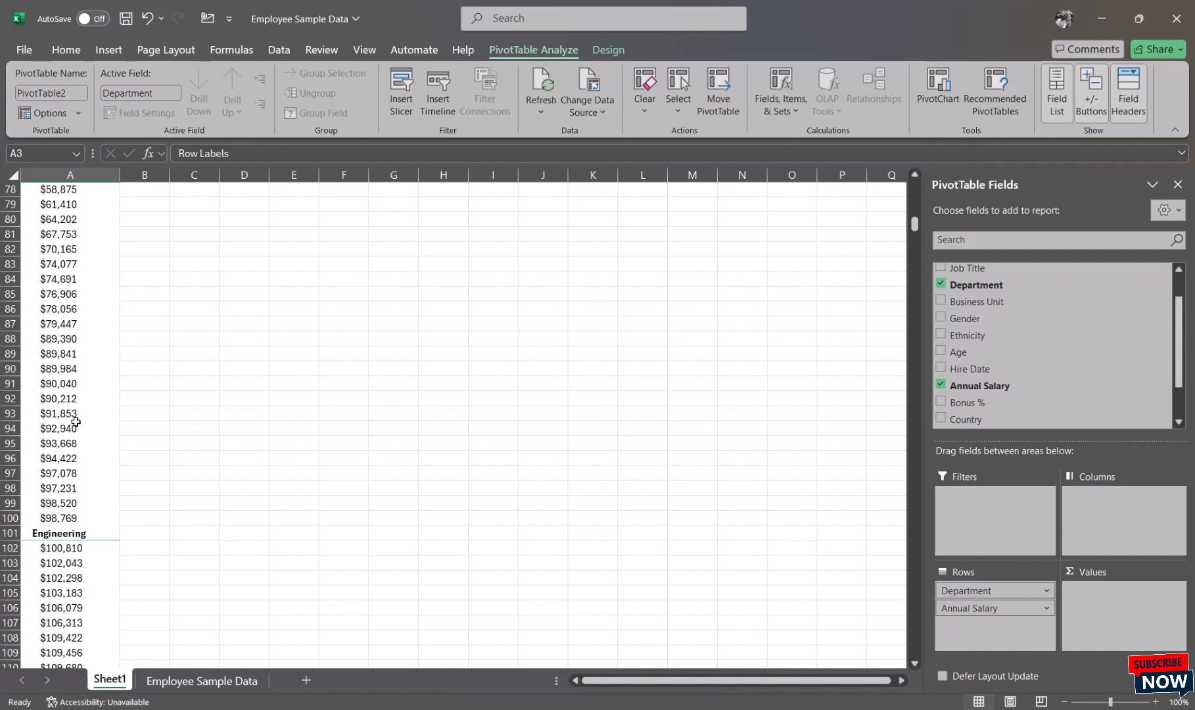
scroll(76, 422, "up", 20)
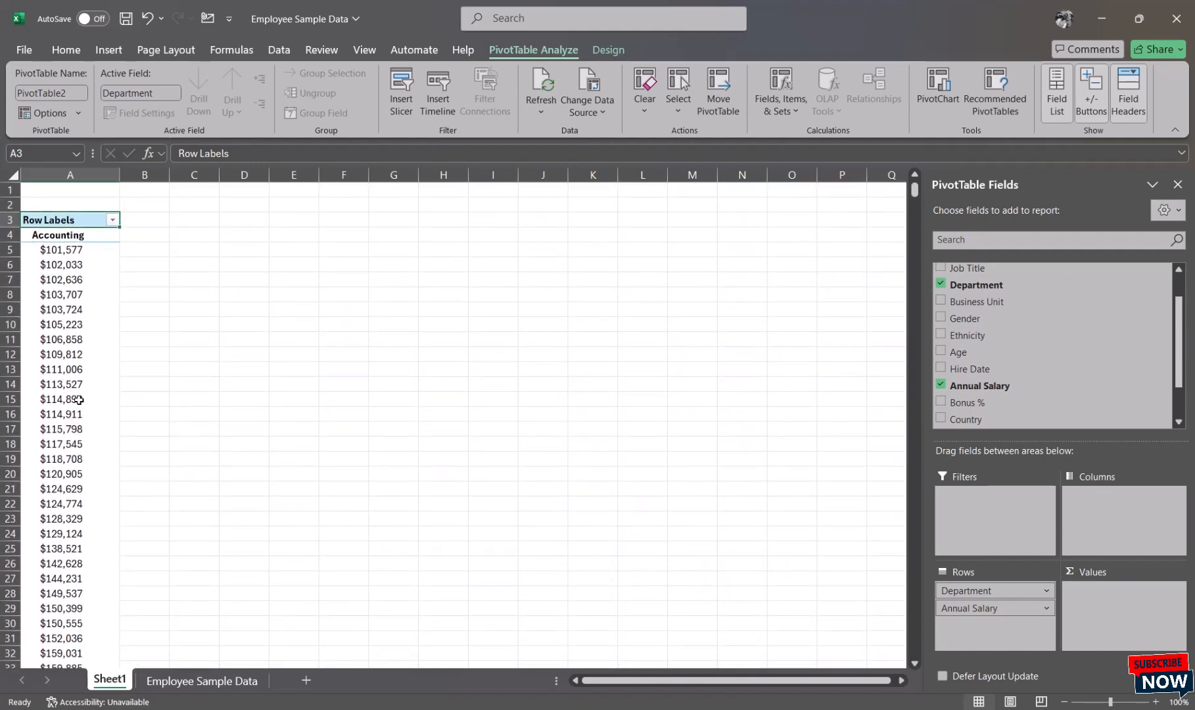
- Set the PivotTable to not show subtotals
left_click(71, 414)
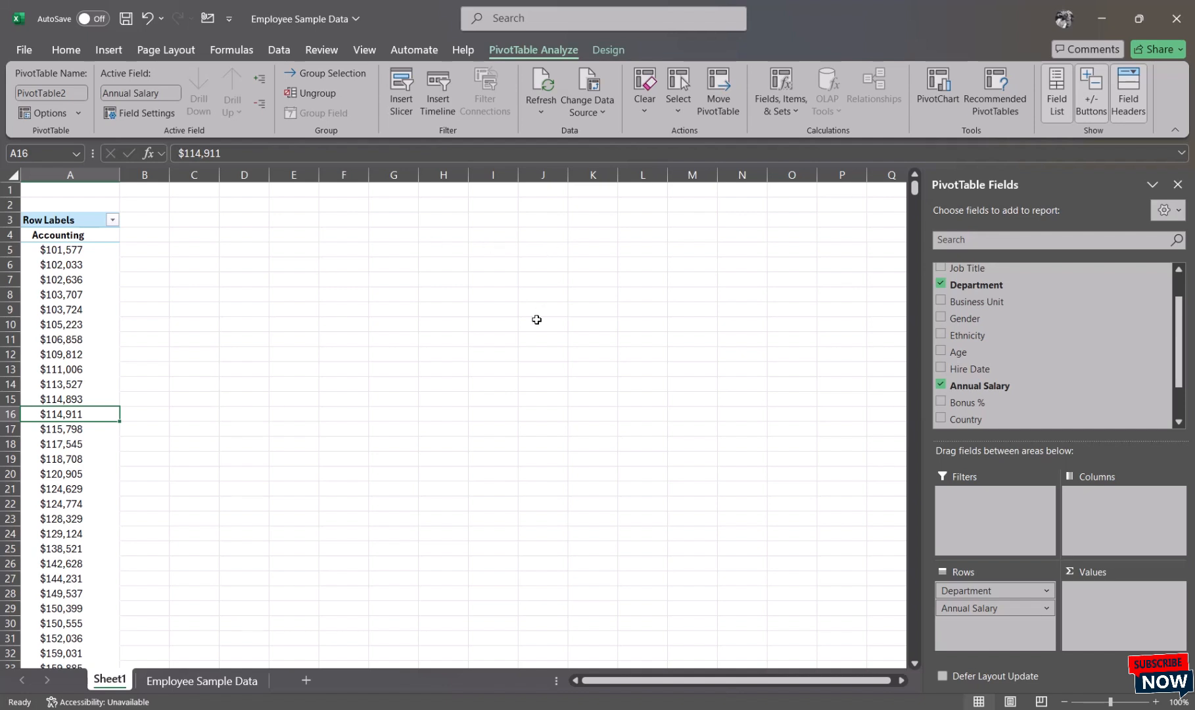
left_click(609, 49)
left_click(34, 98)
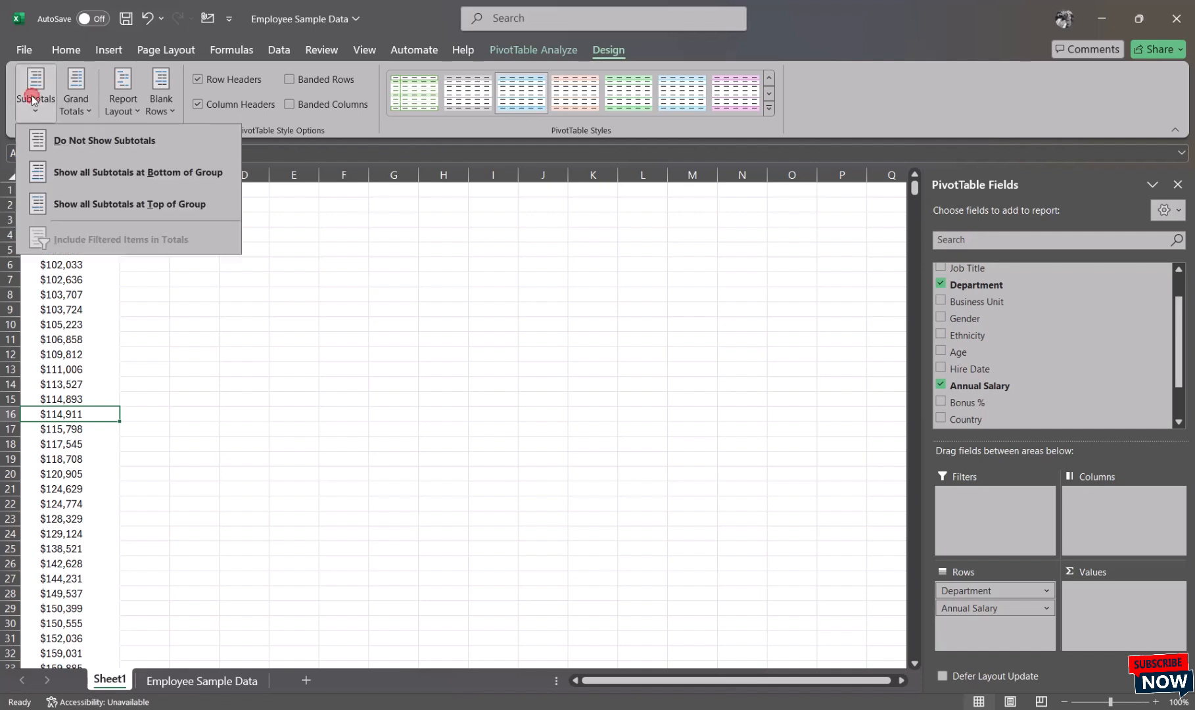
left_click(108, 142)
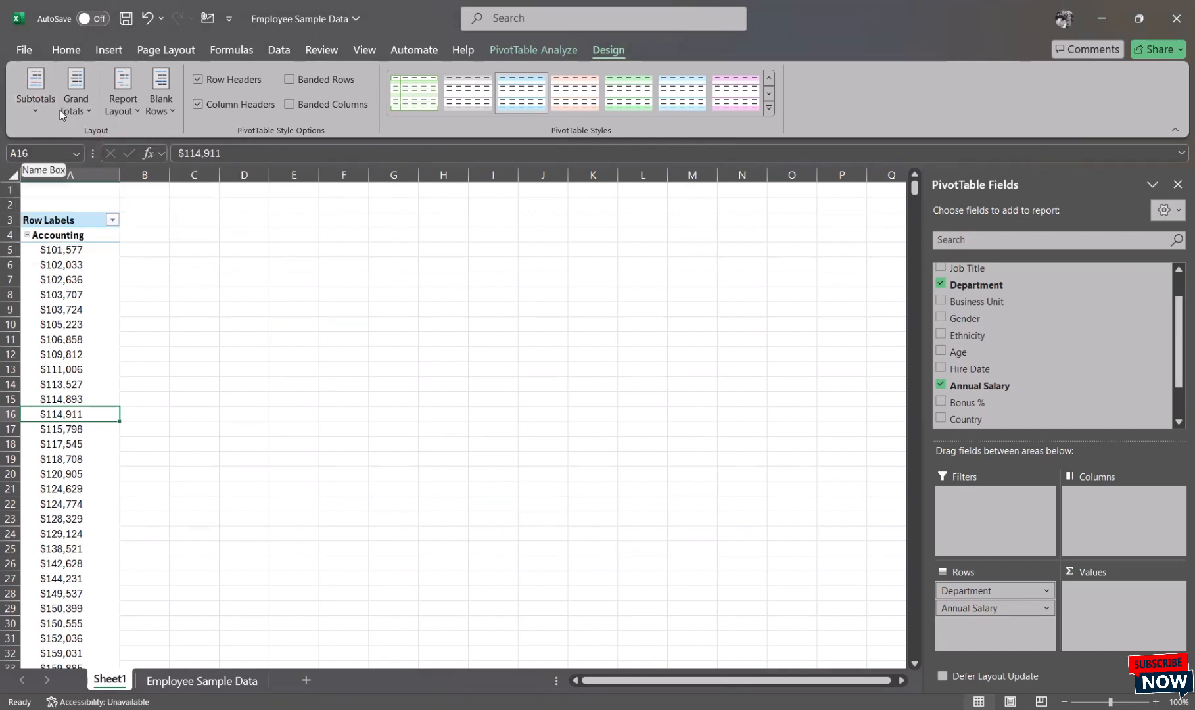
- Change the PivotTable's report layout to tabular form and review the separate department and salary columns
left_click(123, 97)
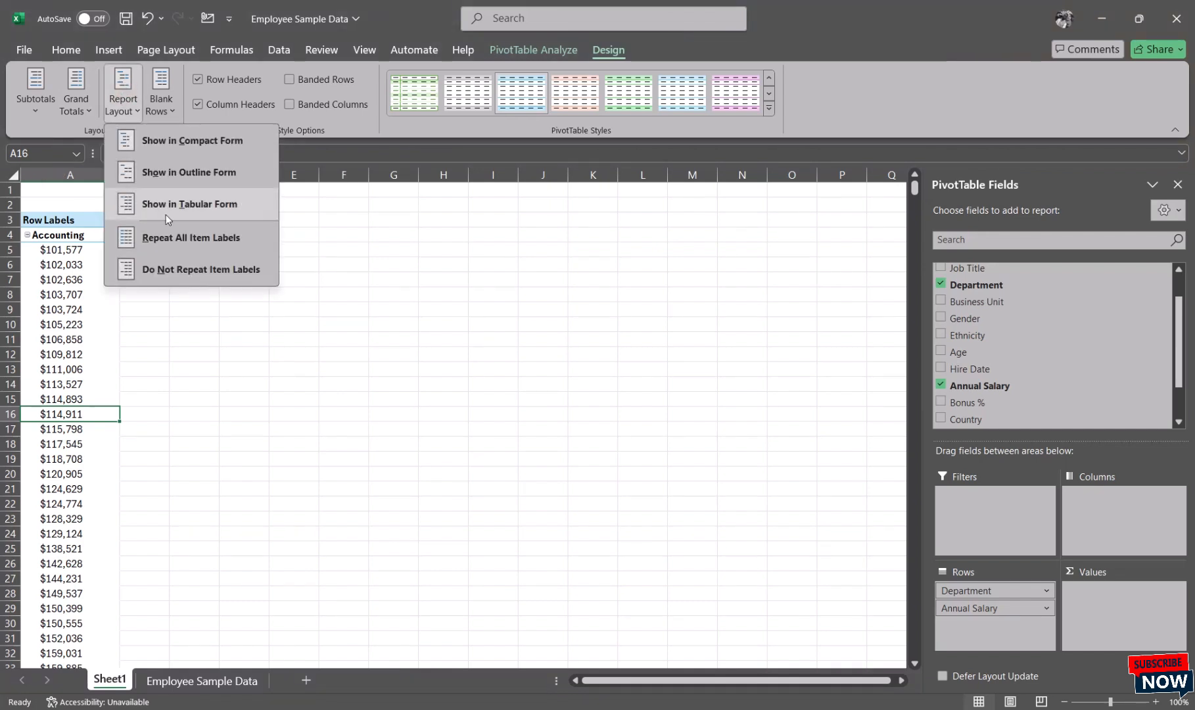
left_click(207, 206)
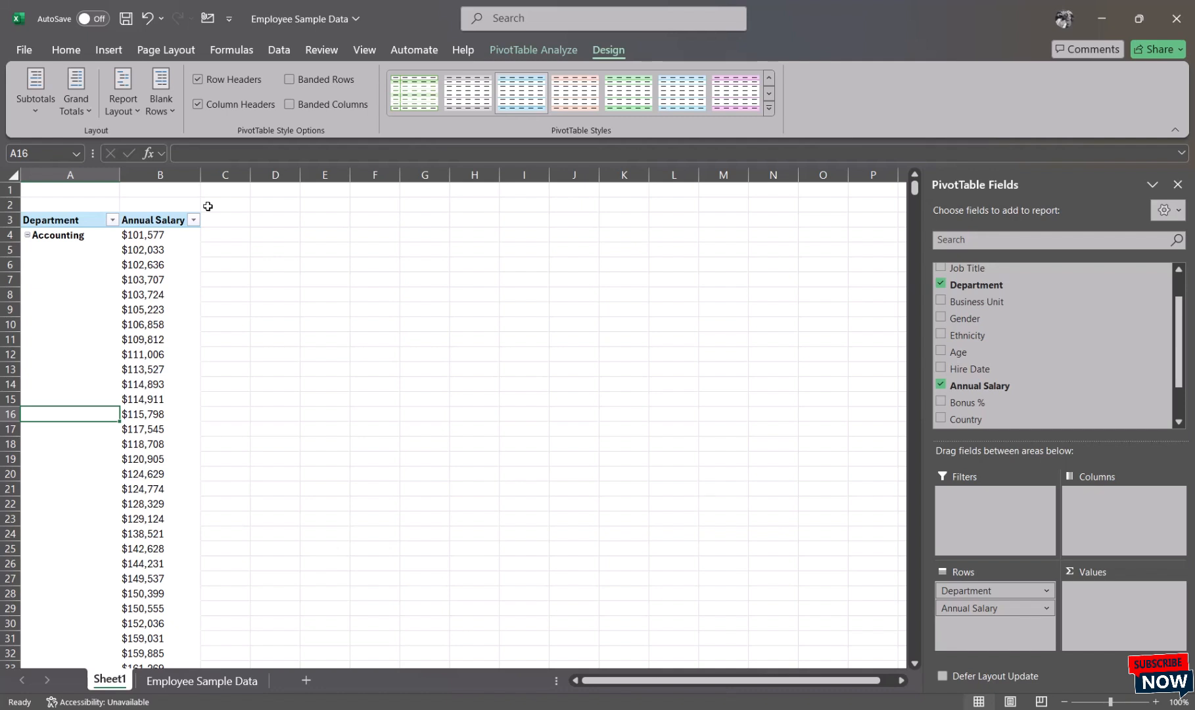
scroll(172, 376, "down", 4)
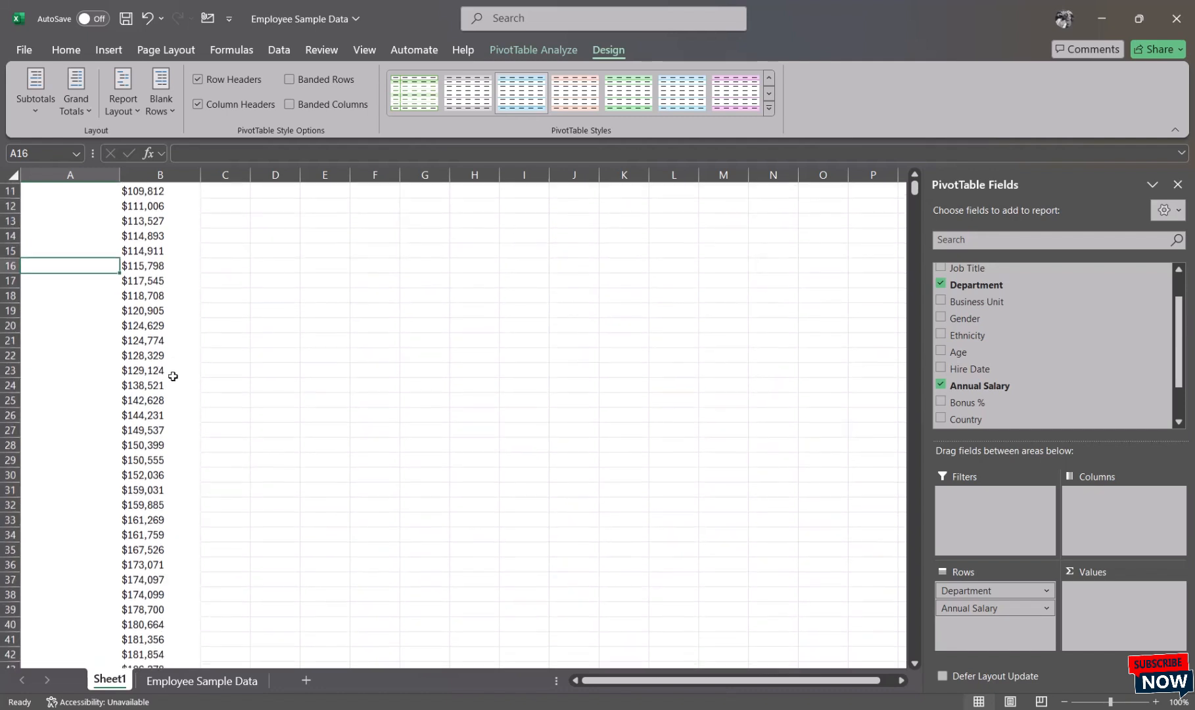
scroll(173, 376, "up", 4)
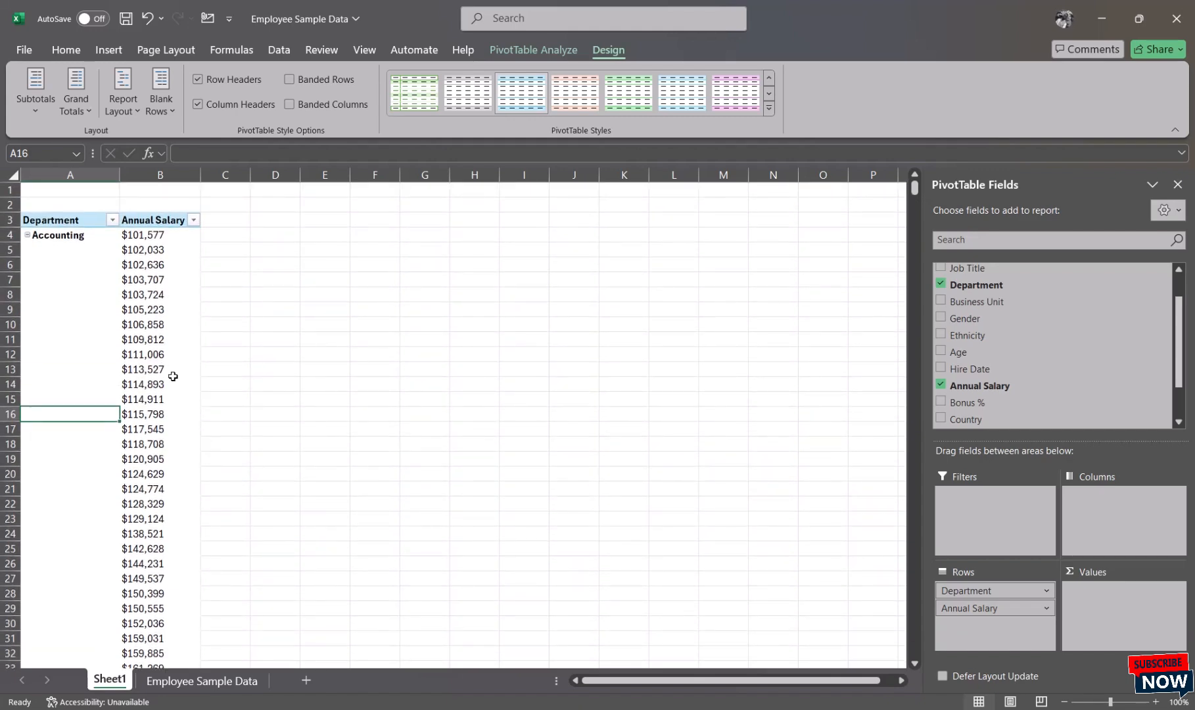
scroll(173, 376, "down", 20)
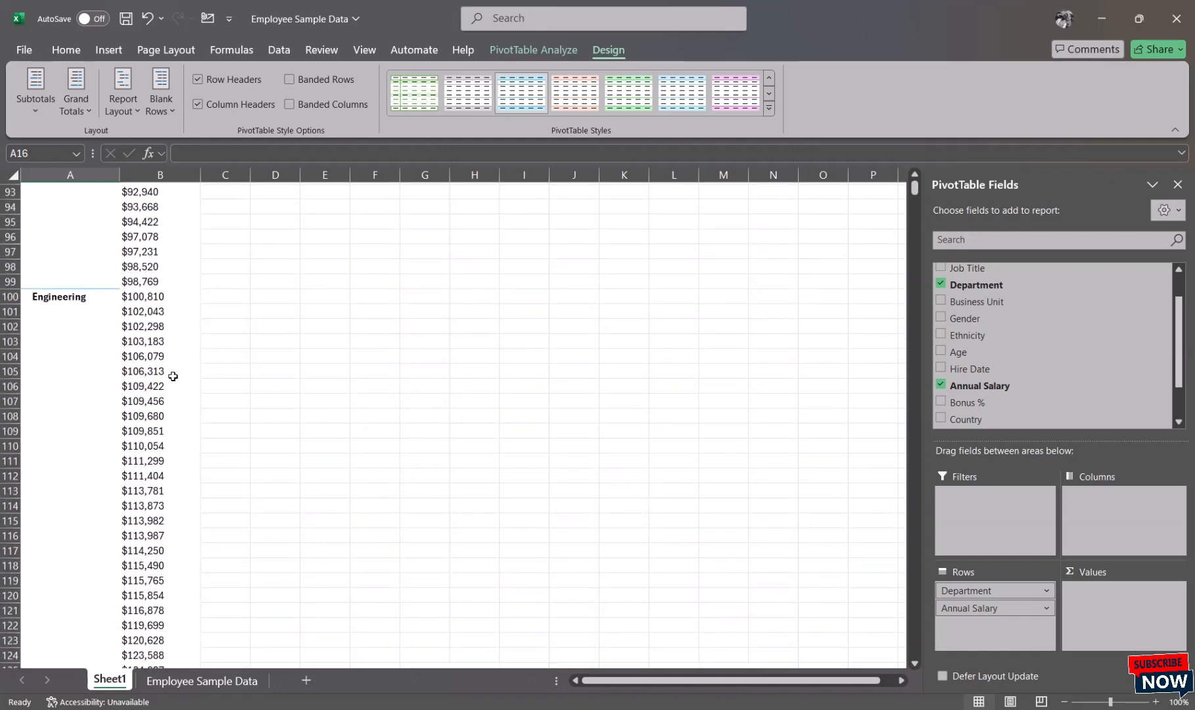
scroll(173, 376, "up", 20)
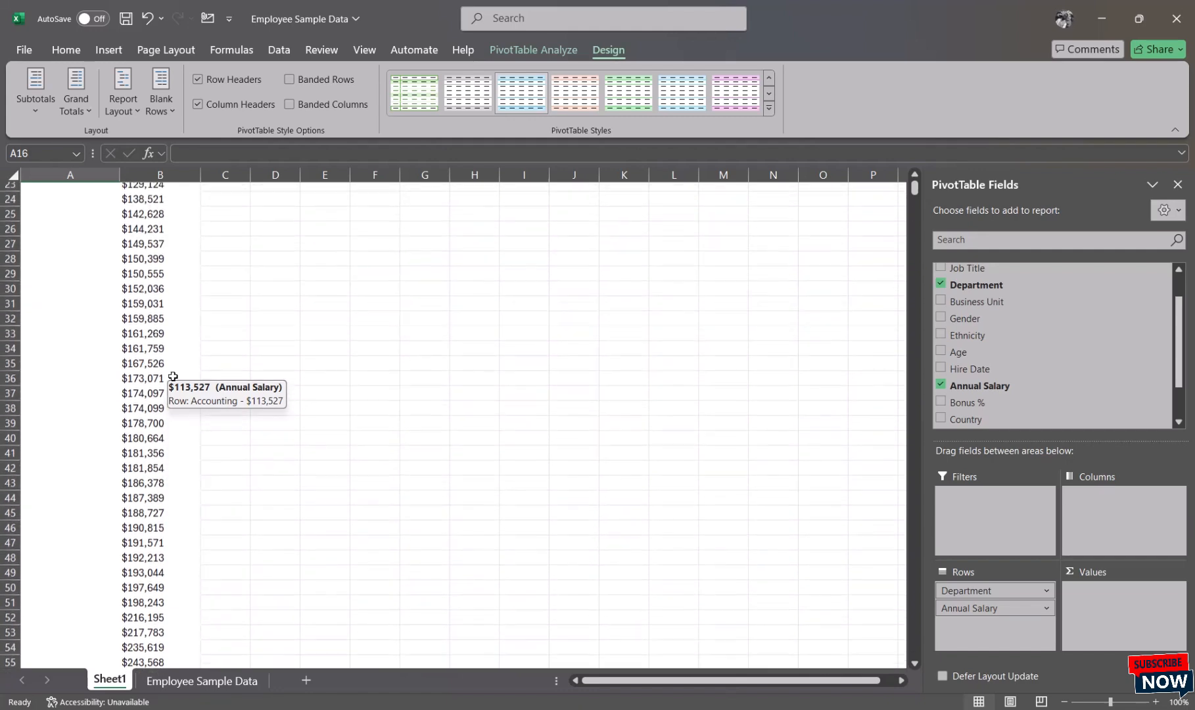
scroll(173, 376, "up", 7)
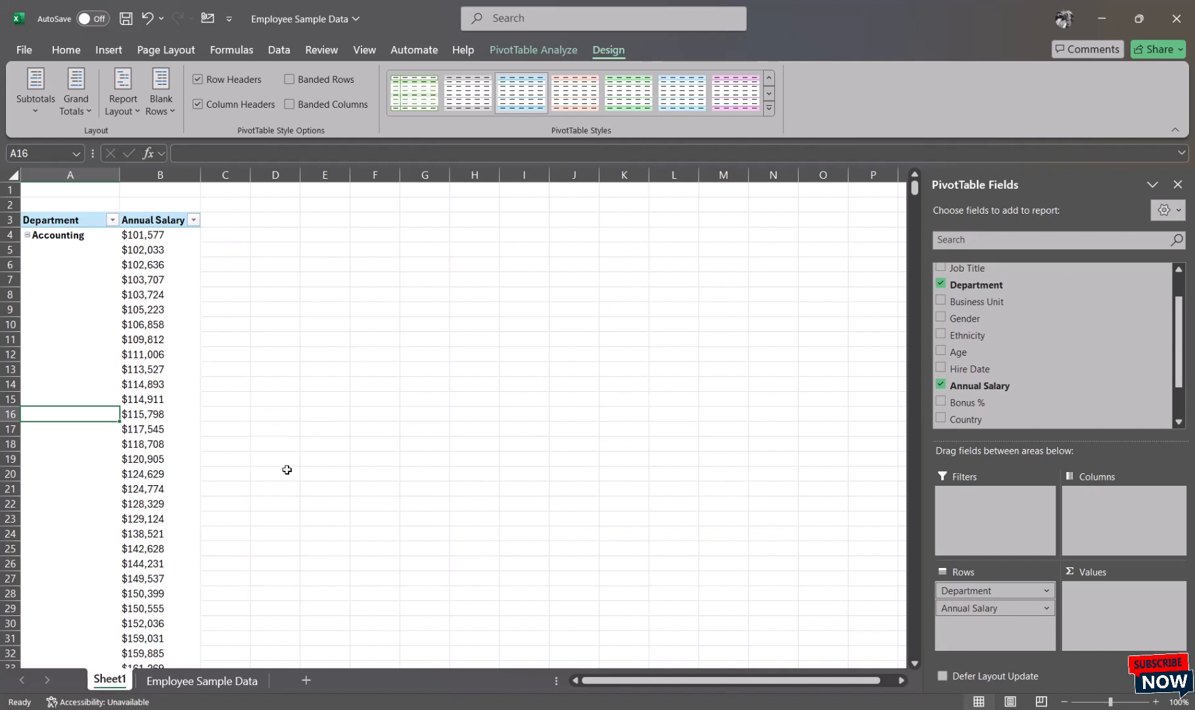
- Repeat all item labels in the PivotTable and check the department column
left_click(129, 113)
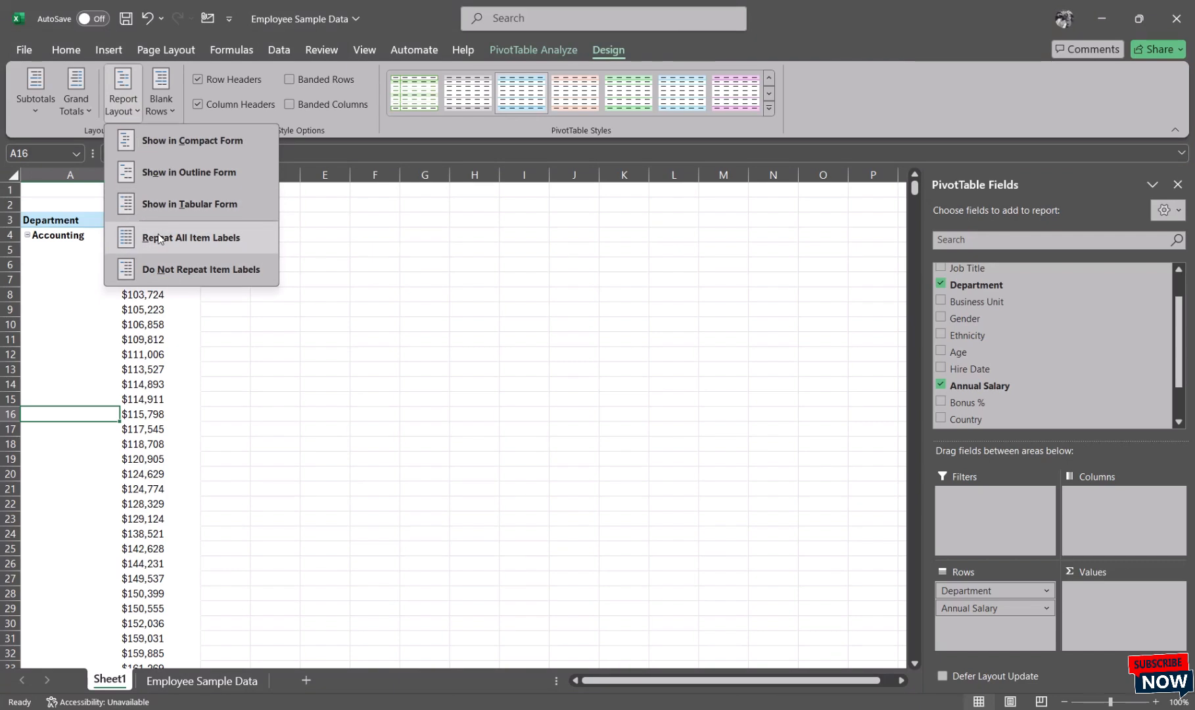
left_click(190, 236)
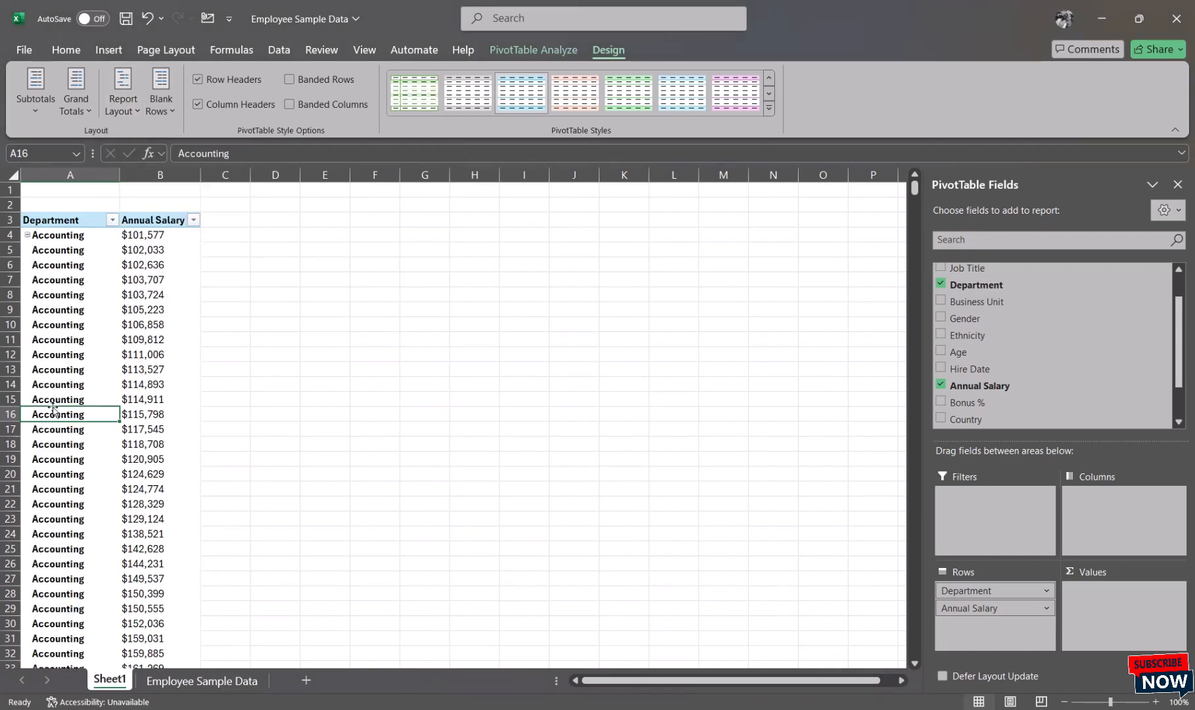
scroll(63, 378, "down", 13)
scroll(64, 378, "up", 14)
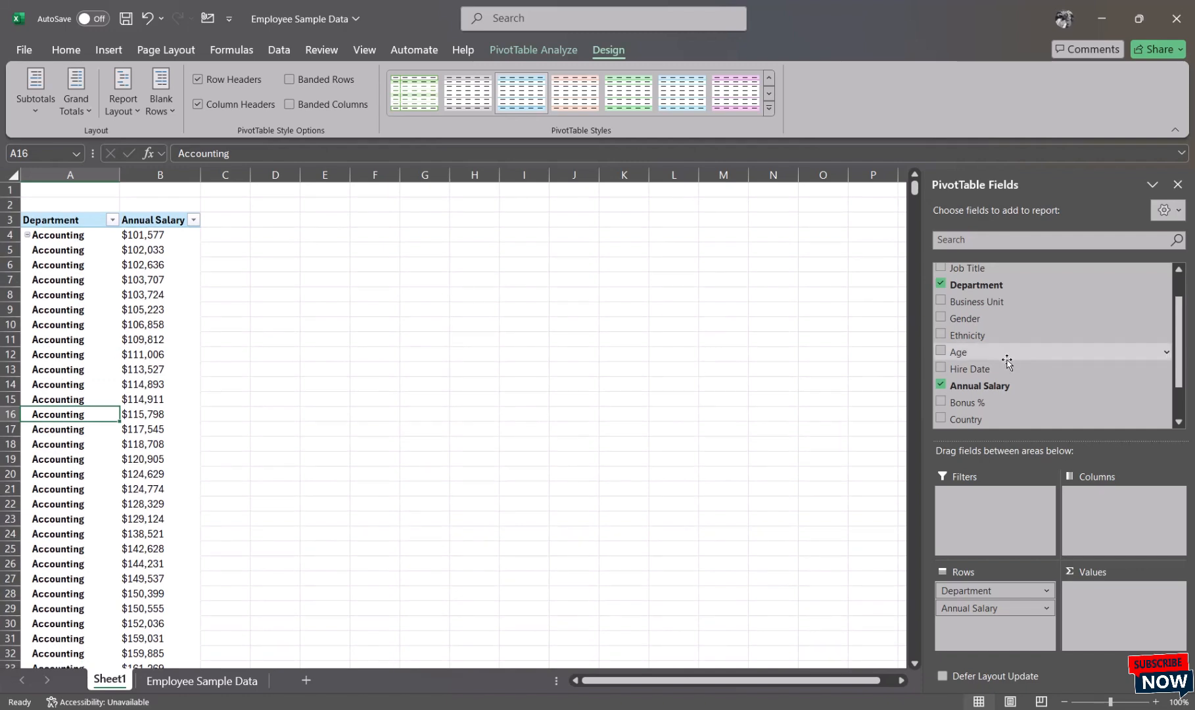
- Add the Full Name field to the PivotTable rows after Annual Salary
scroll(1007, 362, "up", 1)
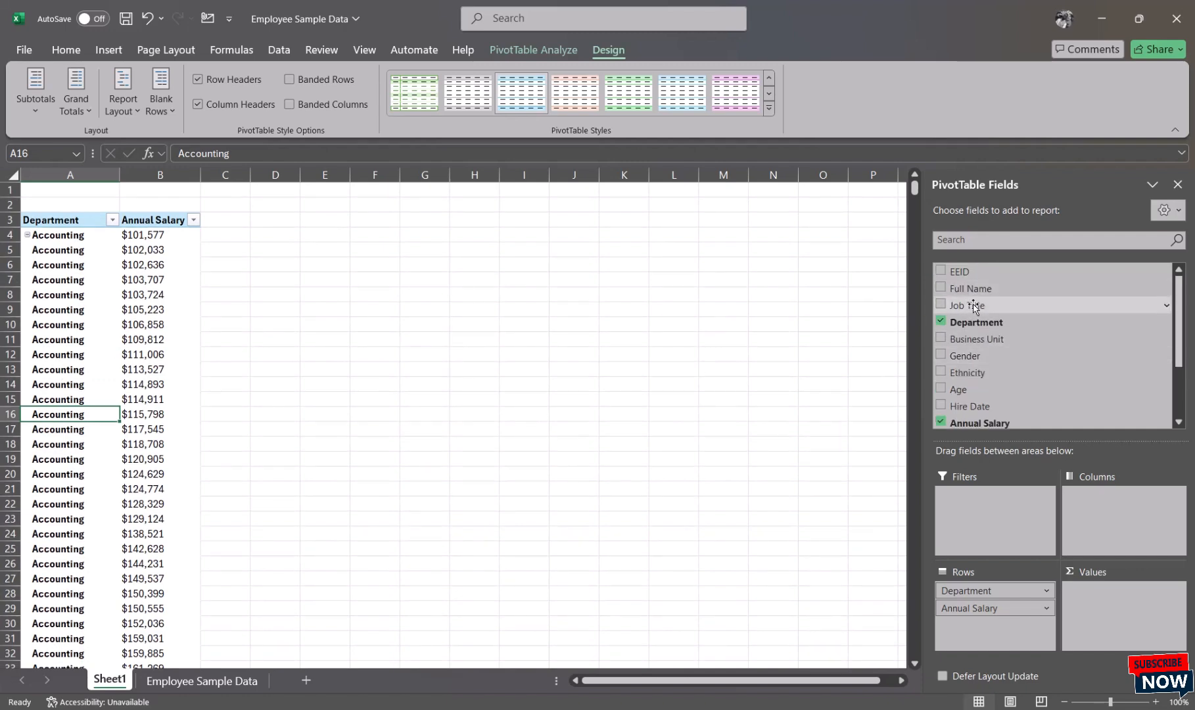
left_click(943, 289)
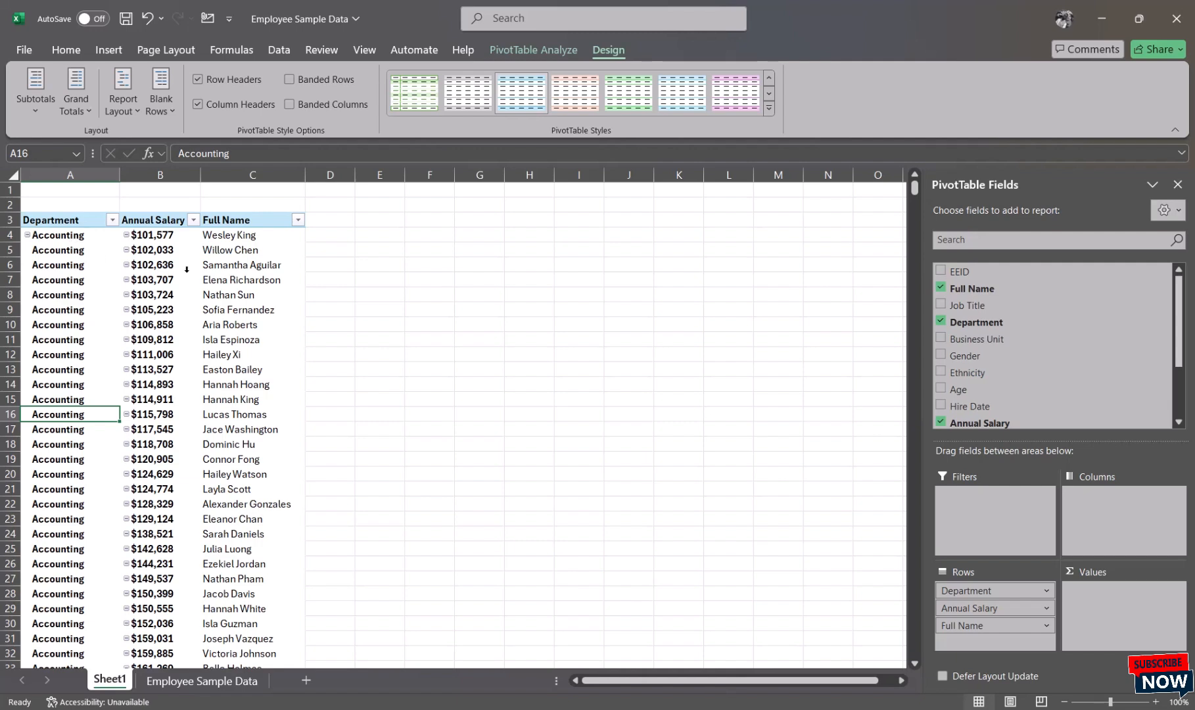
- Show all subtotals at the bottom of each group, review the total rows, and turn subtotals off again
left_click(36, 109)
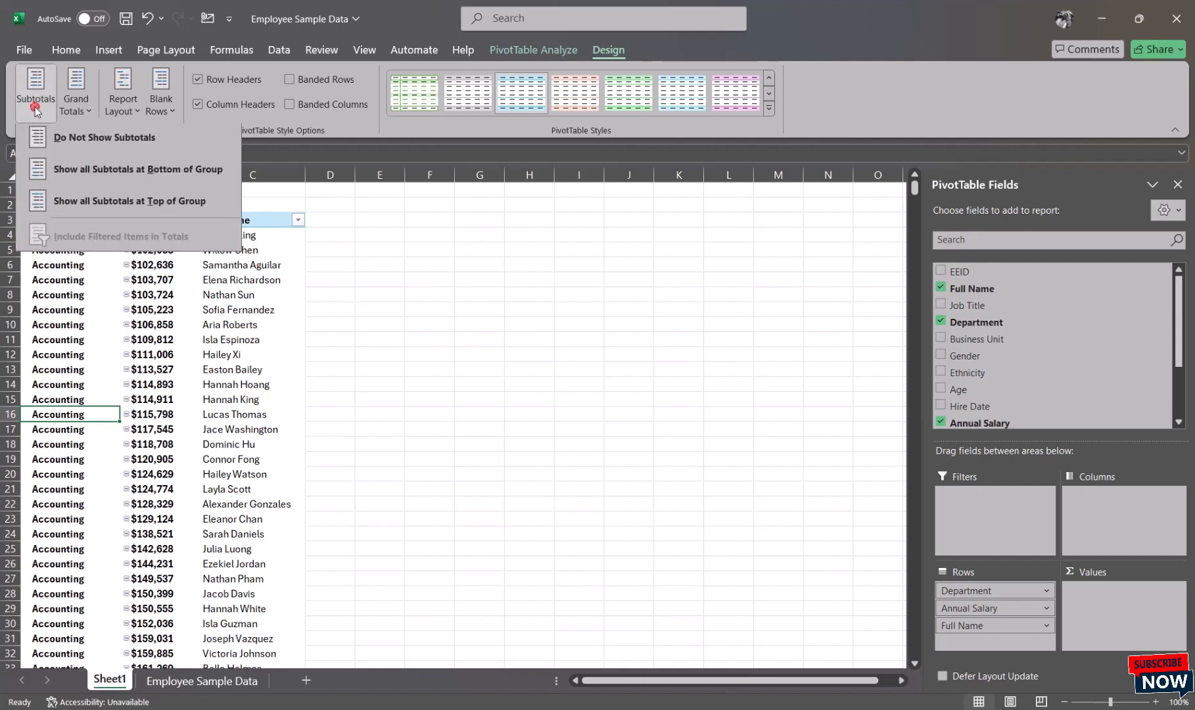
left_click(77, 169)
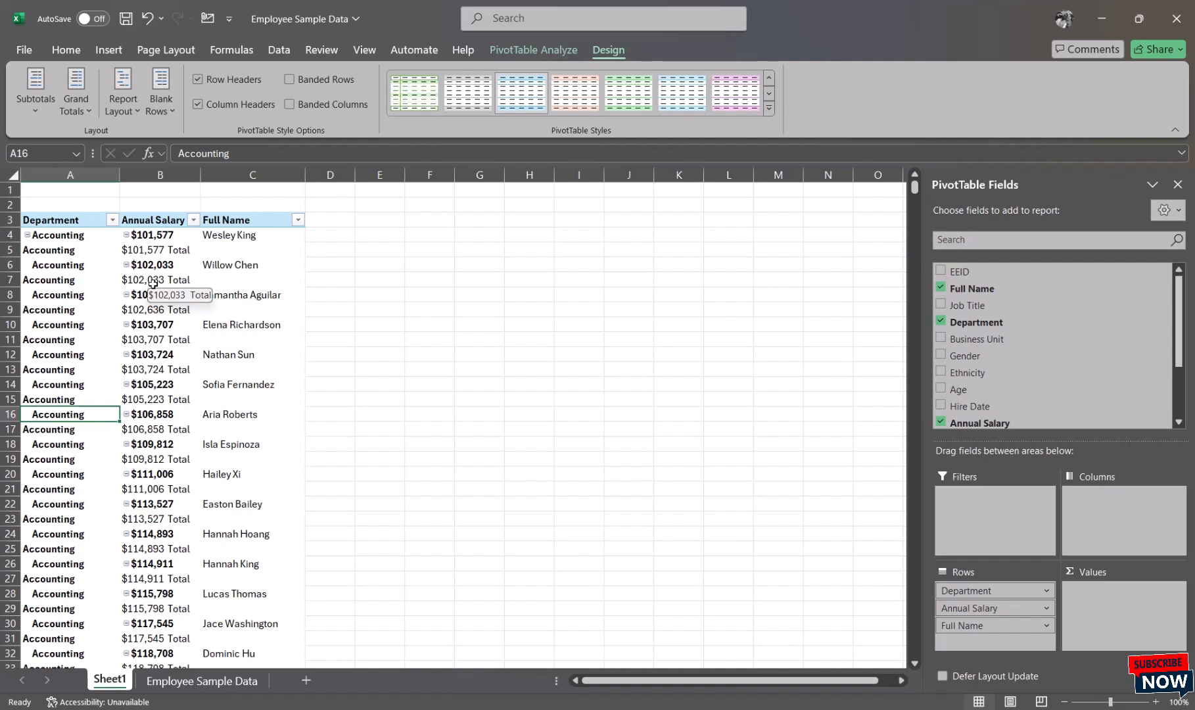
scroll(162, 322, "down", 7)
scroll(171, 355, "up", 7)
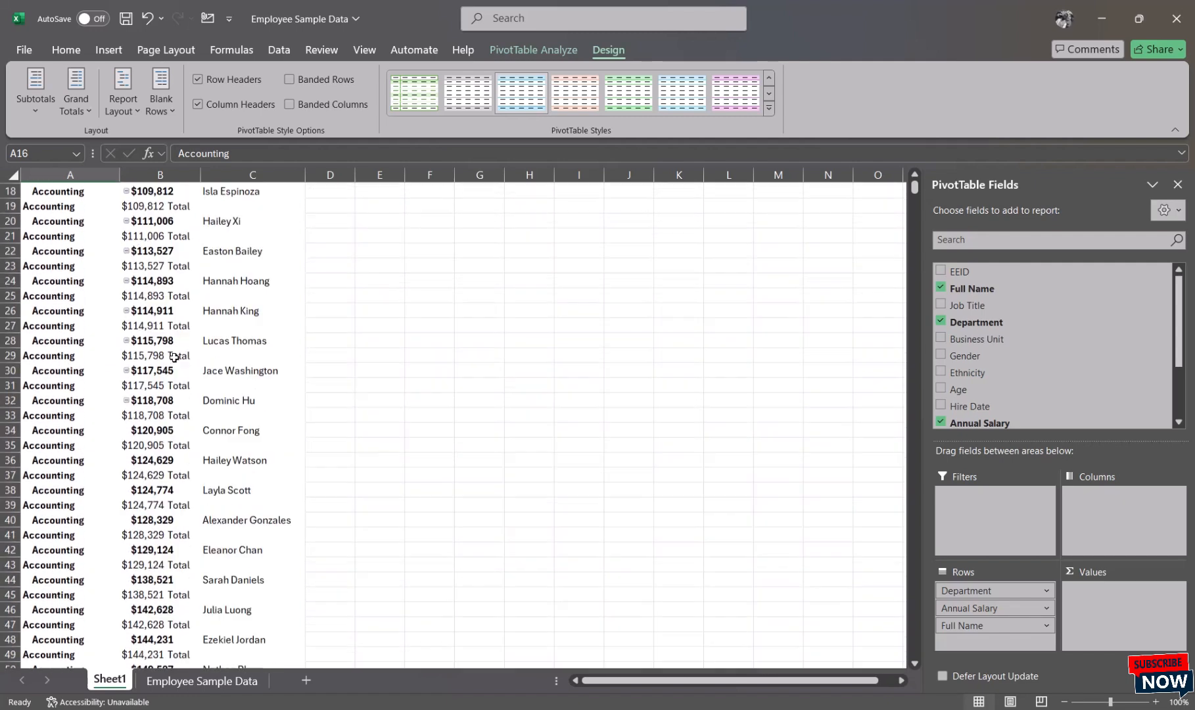
left_click(36, 99)
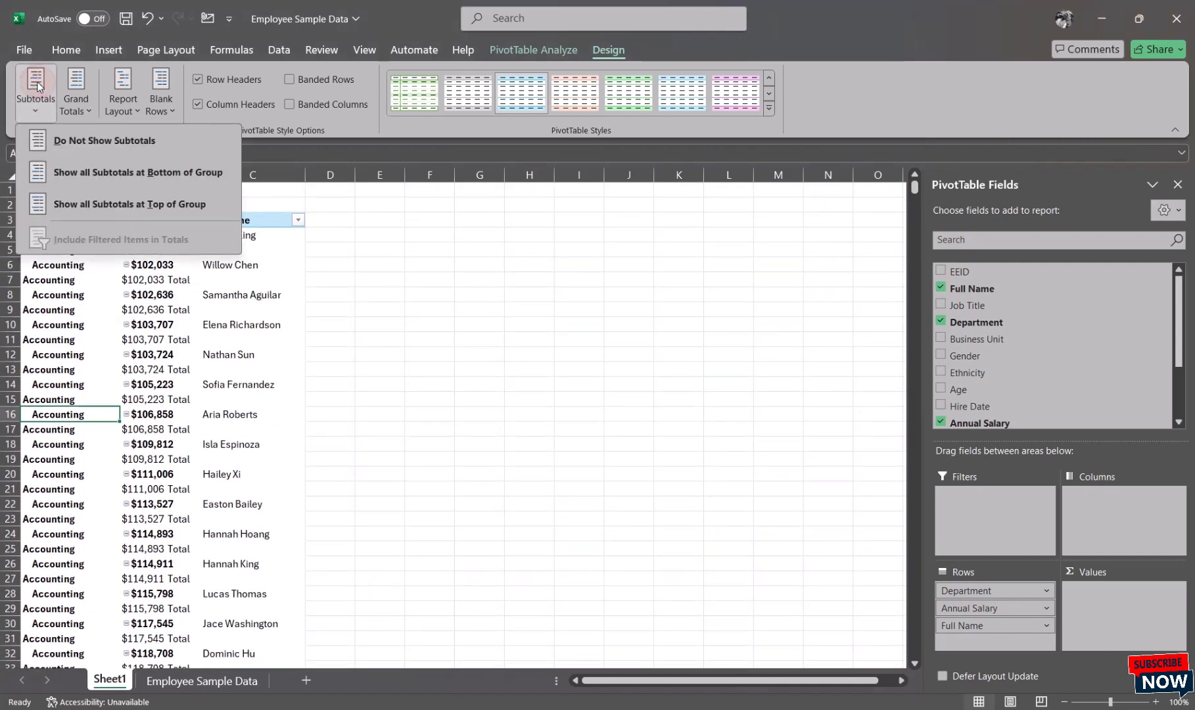
left_click(79, 140)
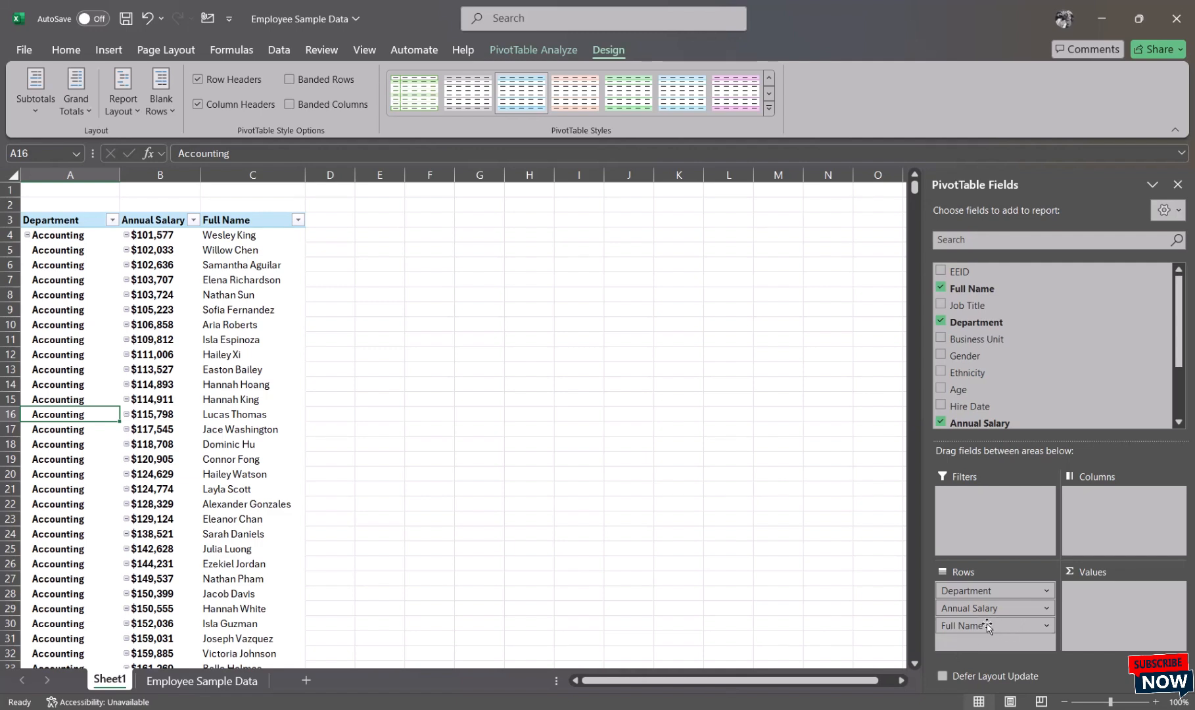
- Move Full Name to the start of the PivotTable rows, remove the Department field, and look through the names and salaries
left_click_drag(988, 626, 978, 584)
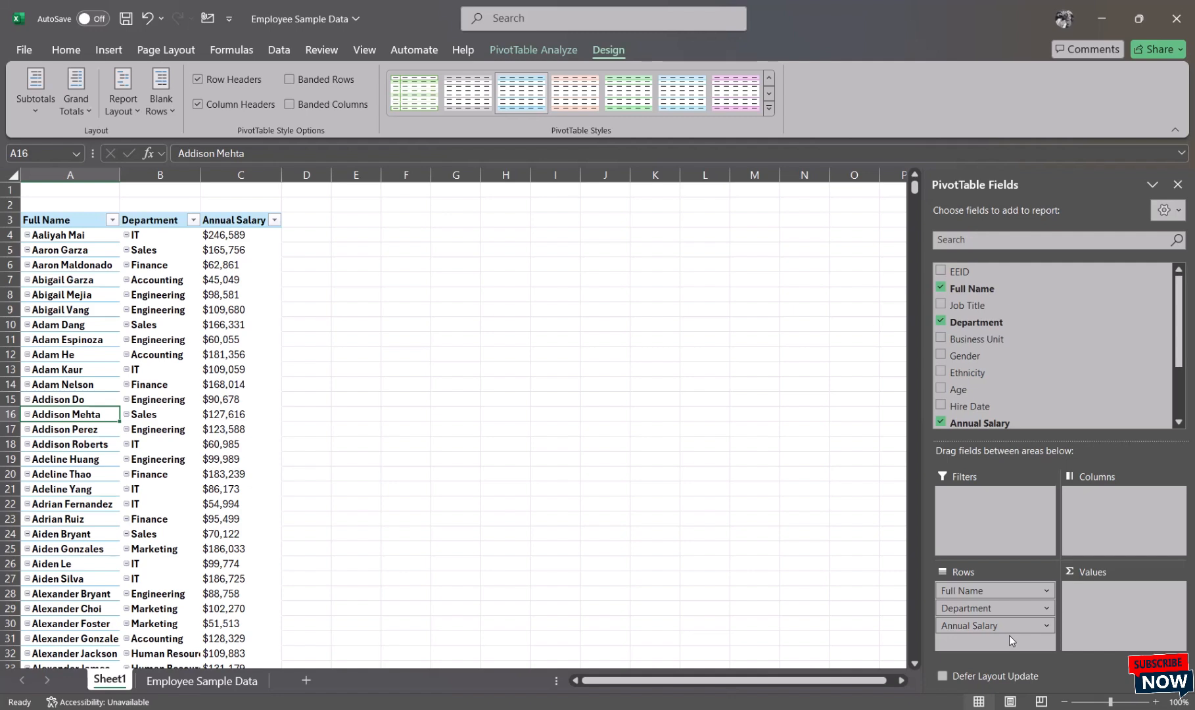
left_click(1038, 608)
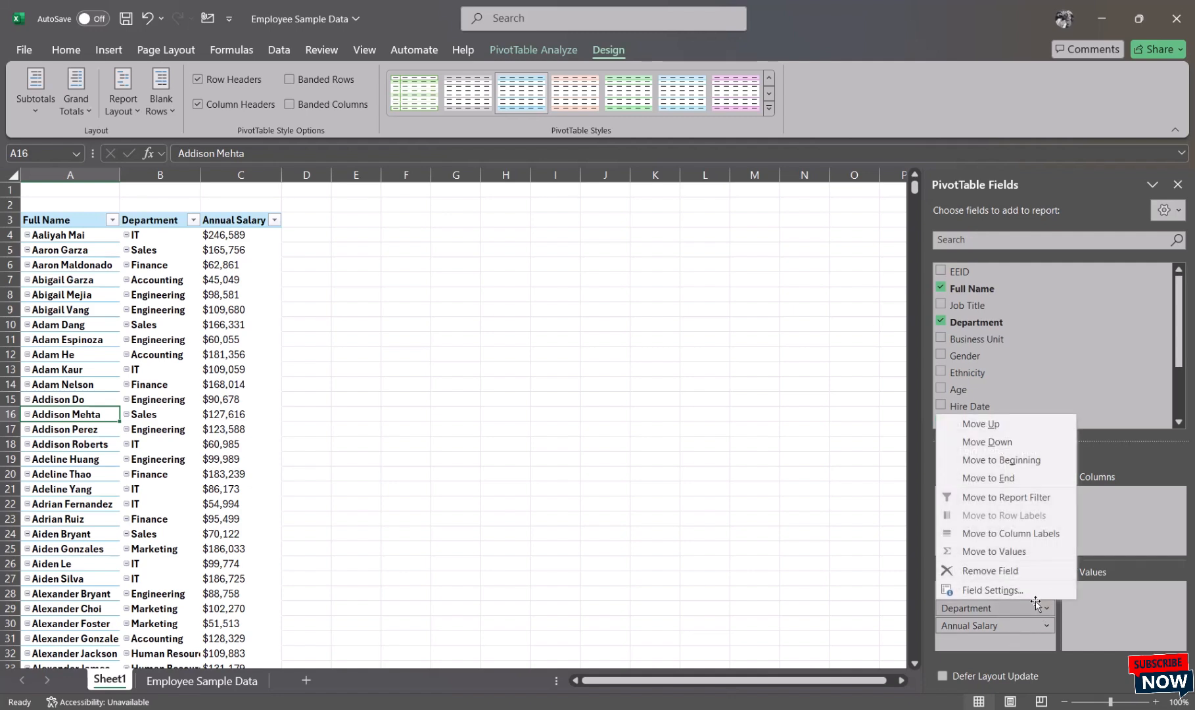
left_click(1009, 571)
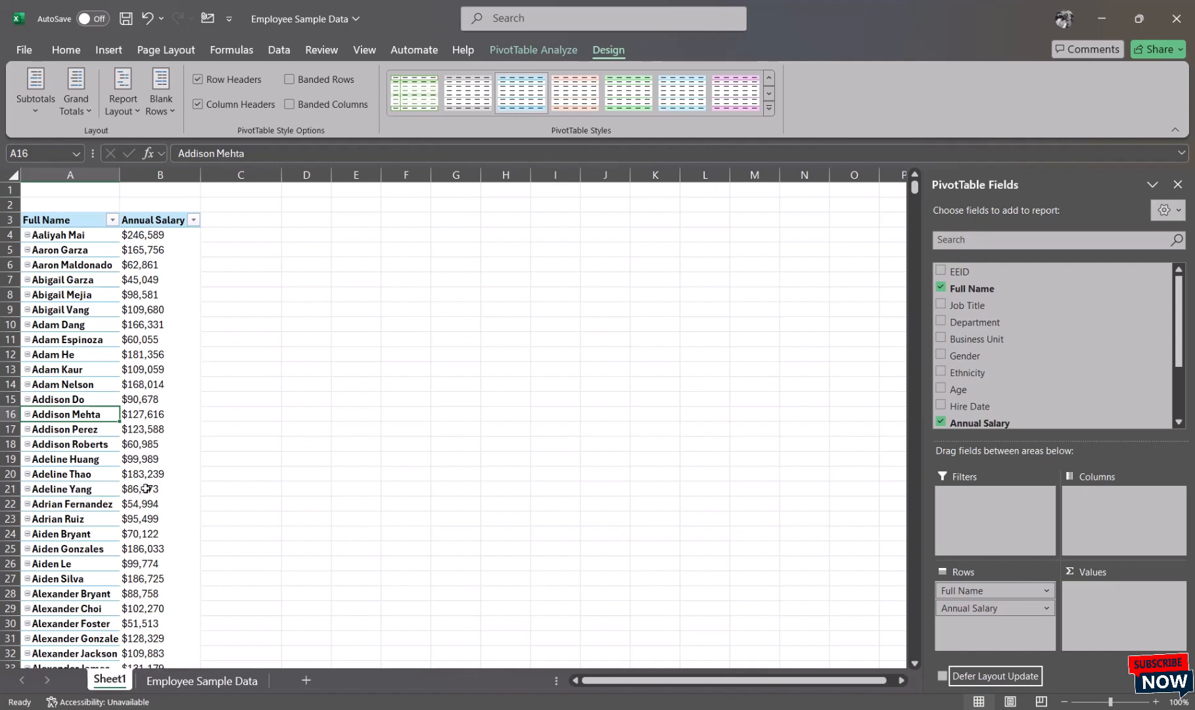
scroll(146, 490, "down", 11)
scroll(155, 407, "up", 9)
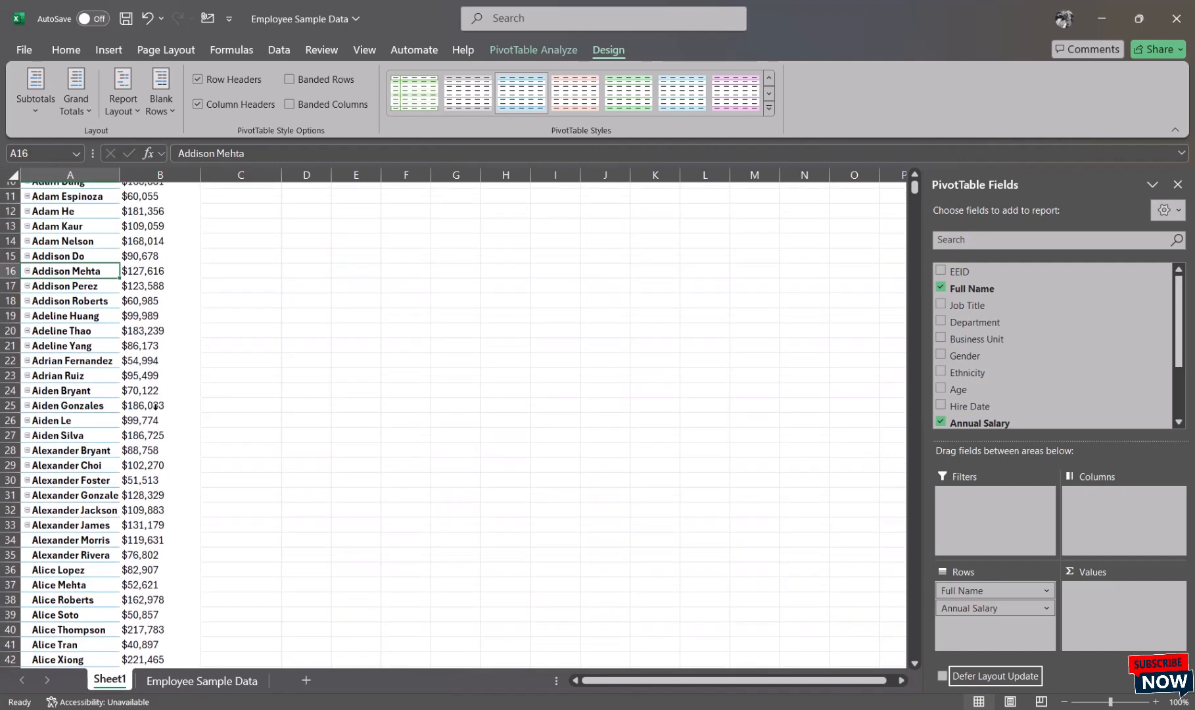
scroll(155, 407, "down", 20)
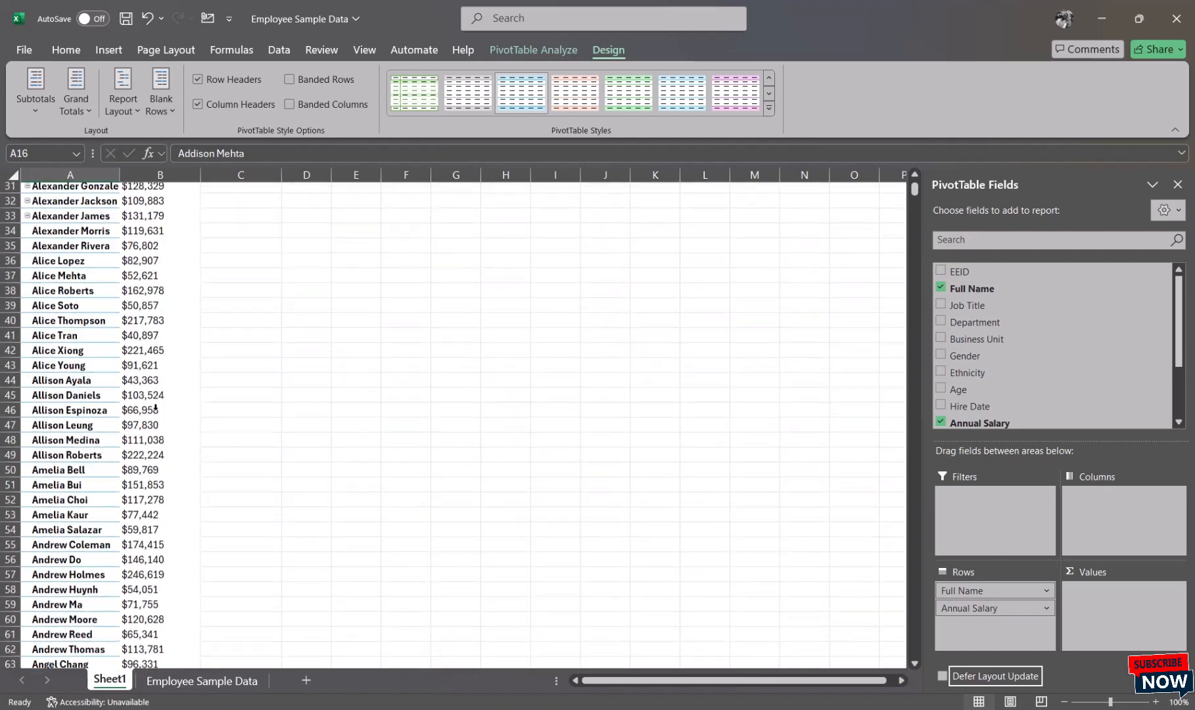
scroll(155, 406, "up", 20)
scroll(155, 407, "up", 3)
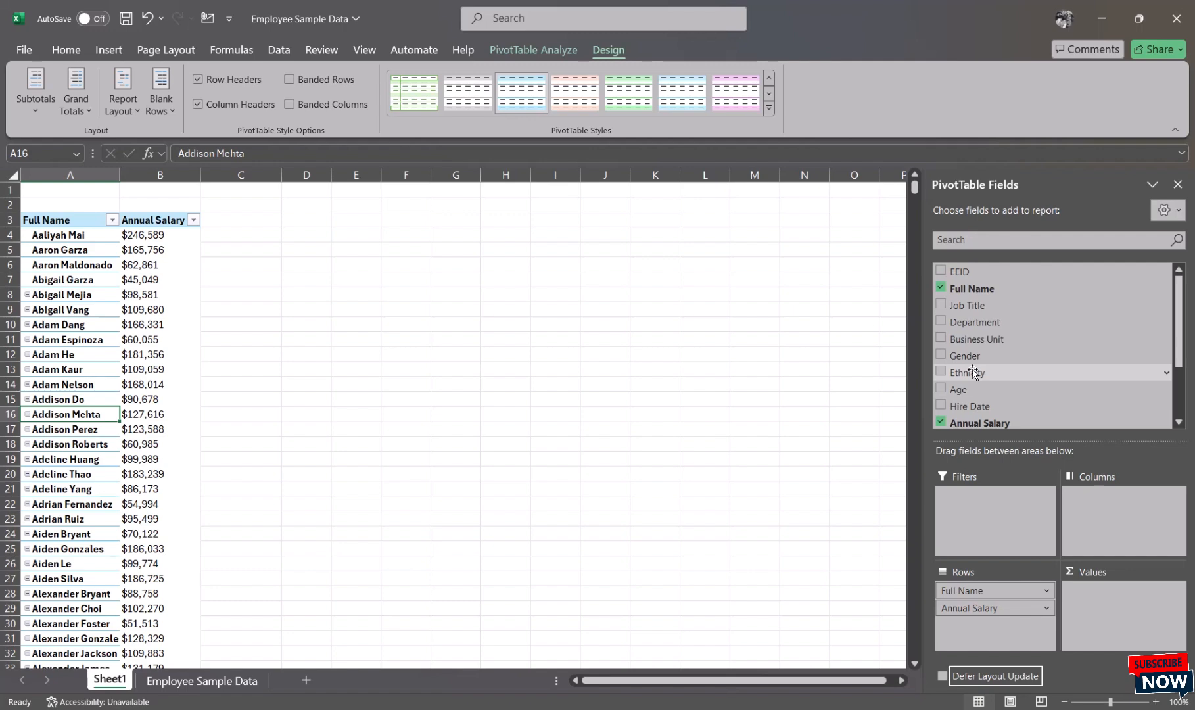
- Add the Gender, Age and Job Title fields to the PivotTable, trying Business Unit as well and removing it again
left_click(940, 338)
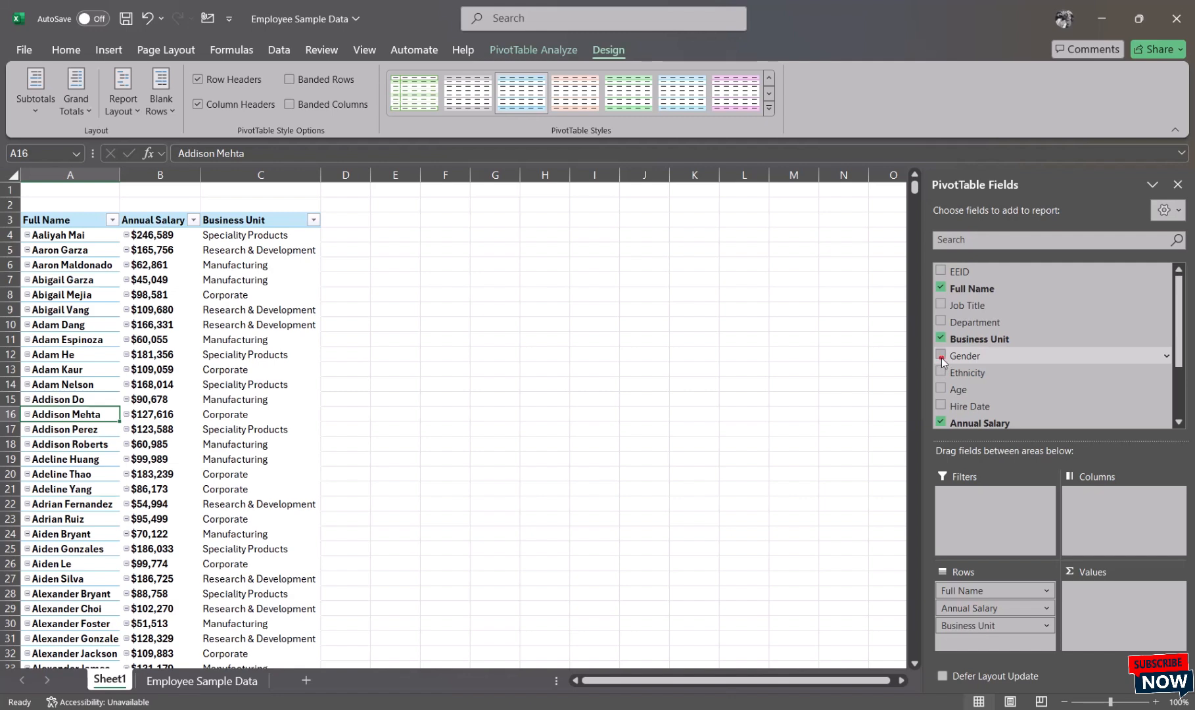
left_click(942, 358)
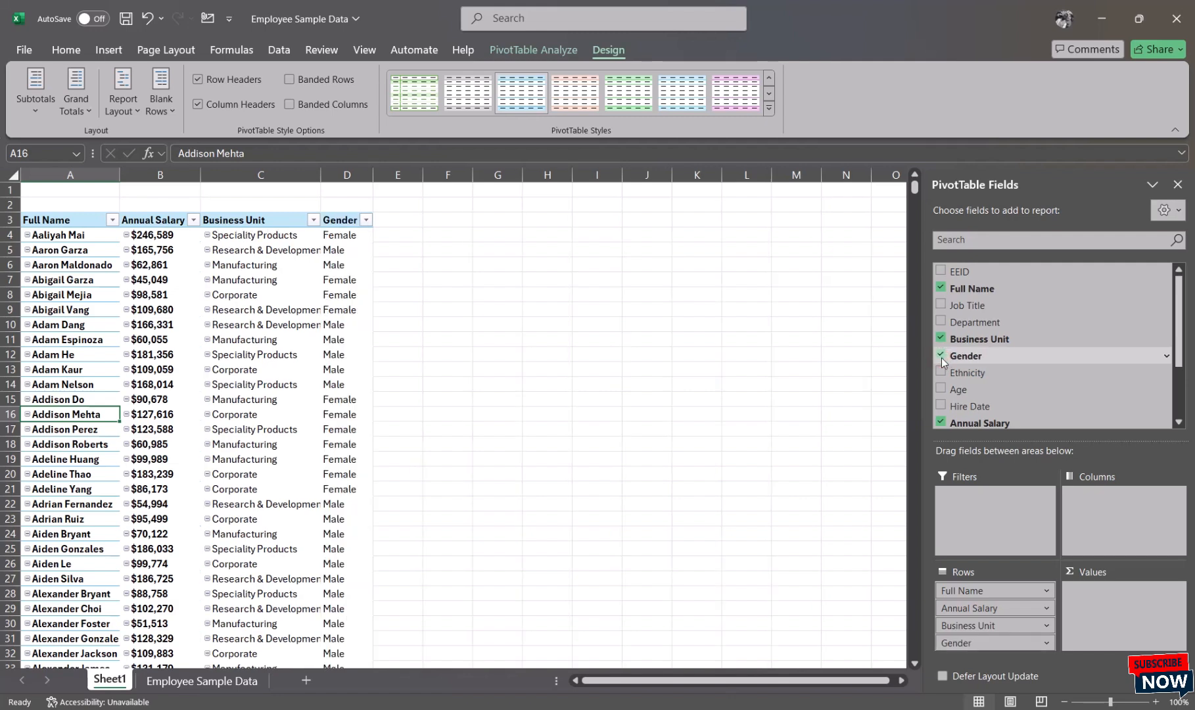
left_click(941, 388)
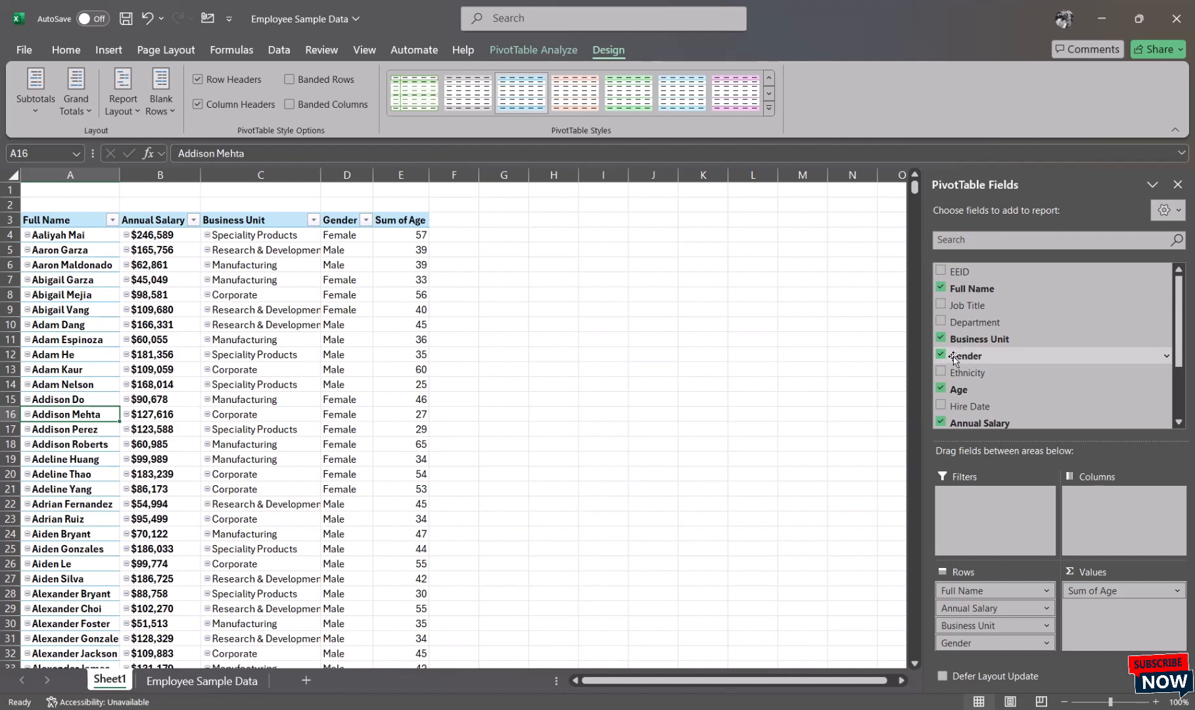
left_click(940, 339)
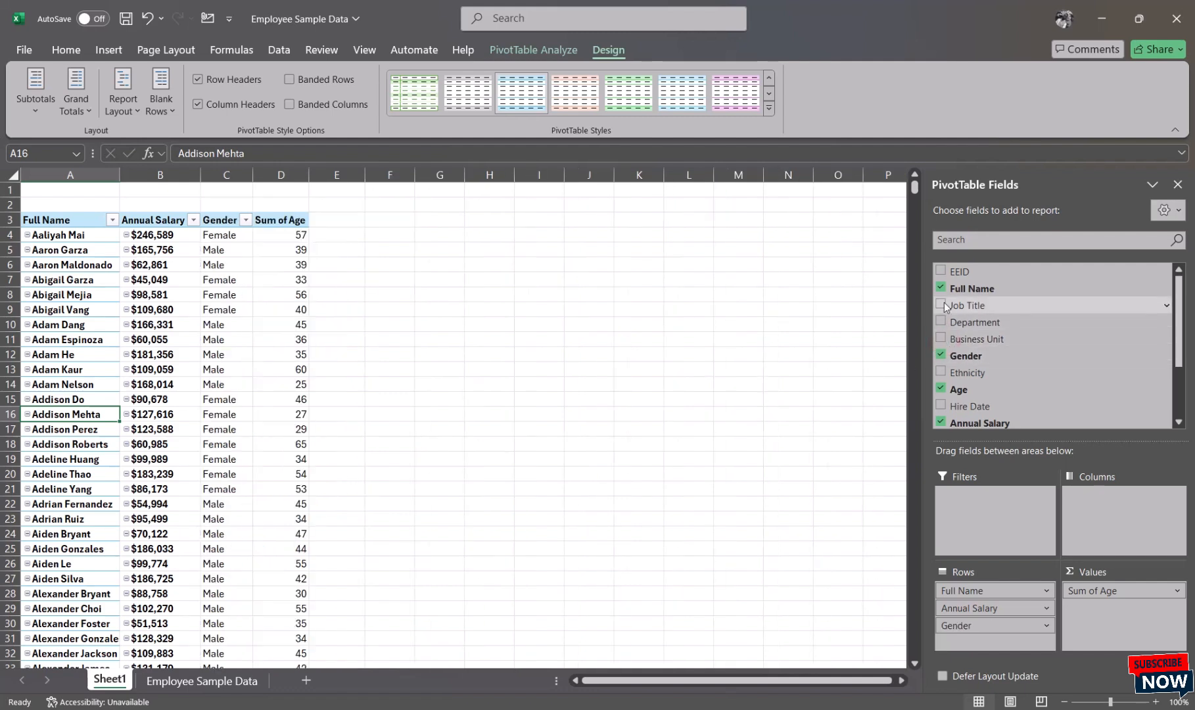
left_click(941, 306)
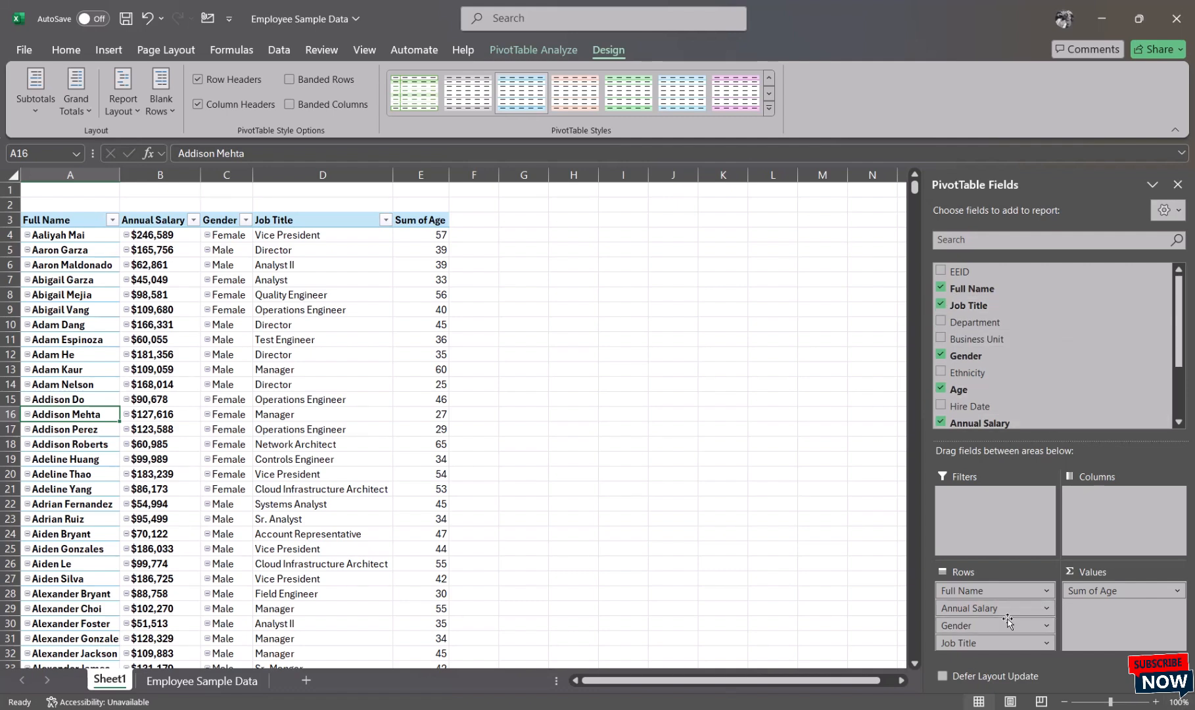
- Move the Age field from the PivotTable values to the end of the rows, after Job Title
scroll(1008, 620, "down", 3)
left_click_drag(1136, 595, 996, 651)
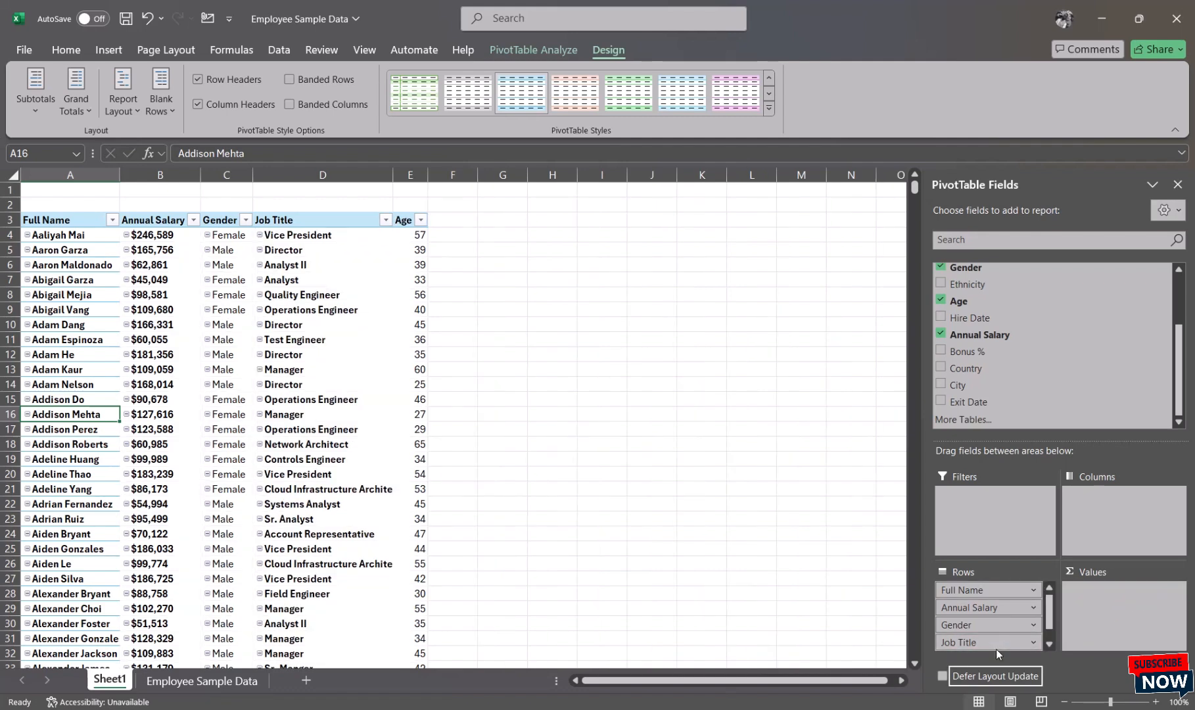
scroll(986, 632, "down", 1)
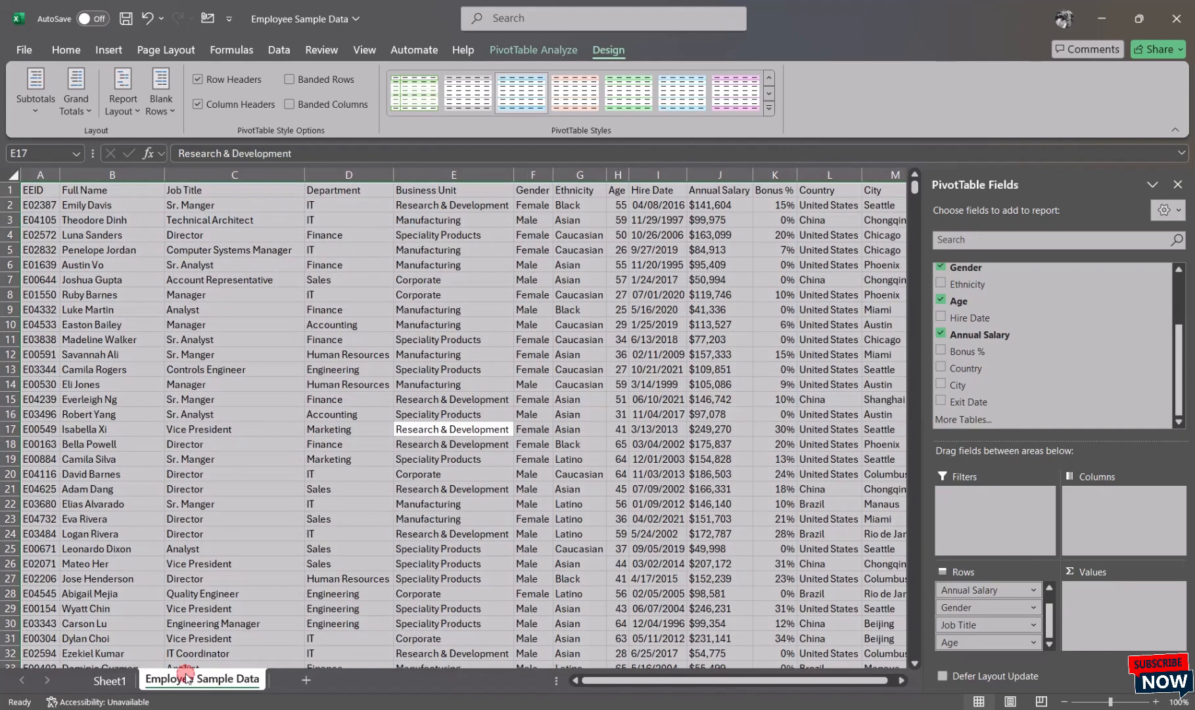
- Compare the source records on the Employee Sample Data sheet with the PivotTable list on Sheet1
left_click(191, 681)
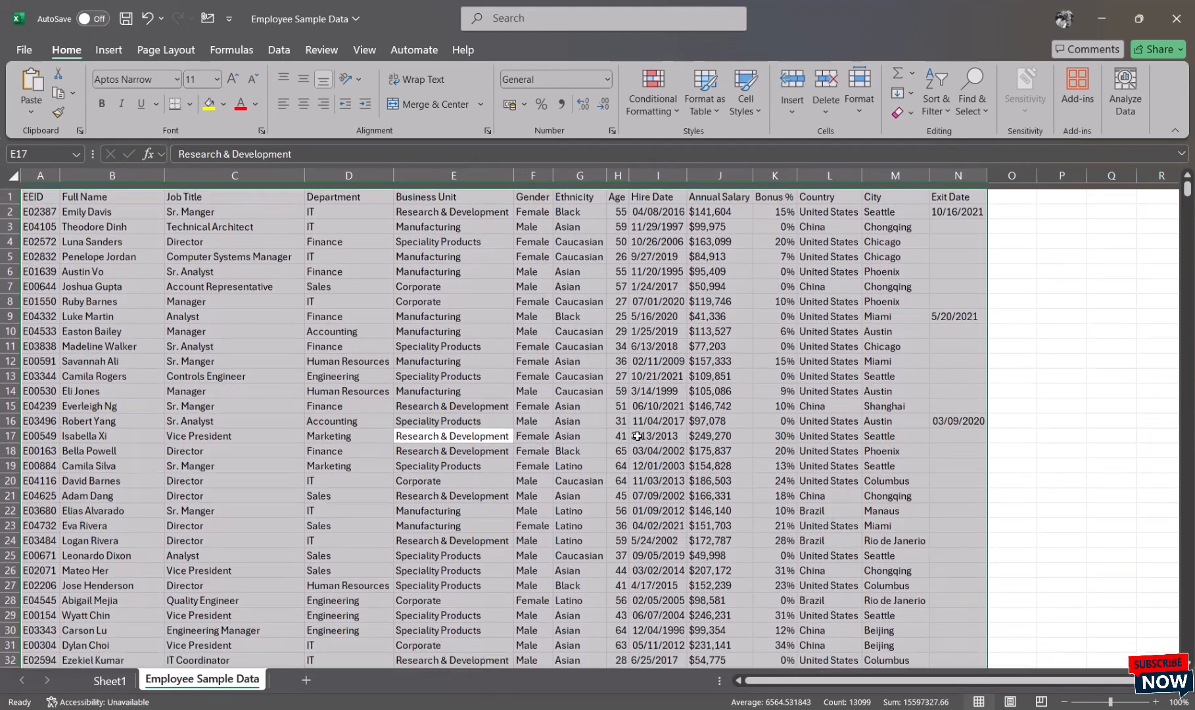
scroll(637, 436, "down", 4)
scroll(637, 436, "down", 1)
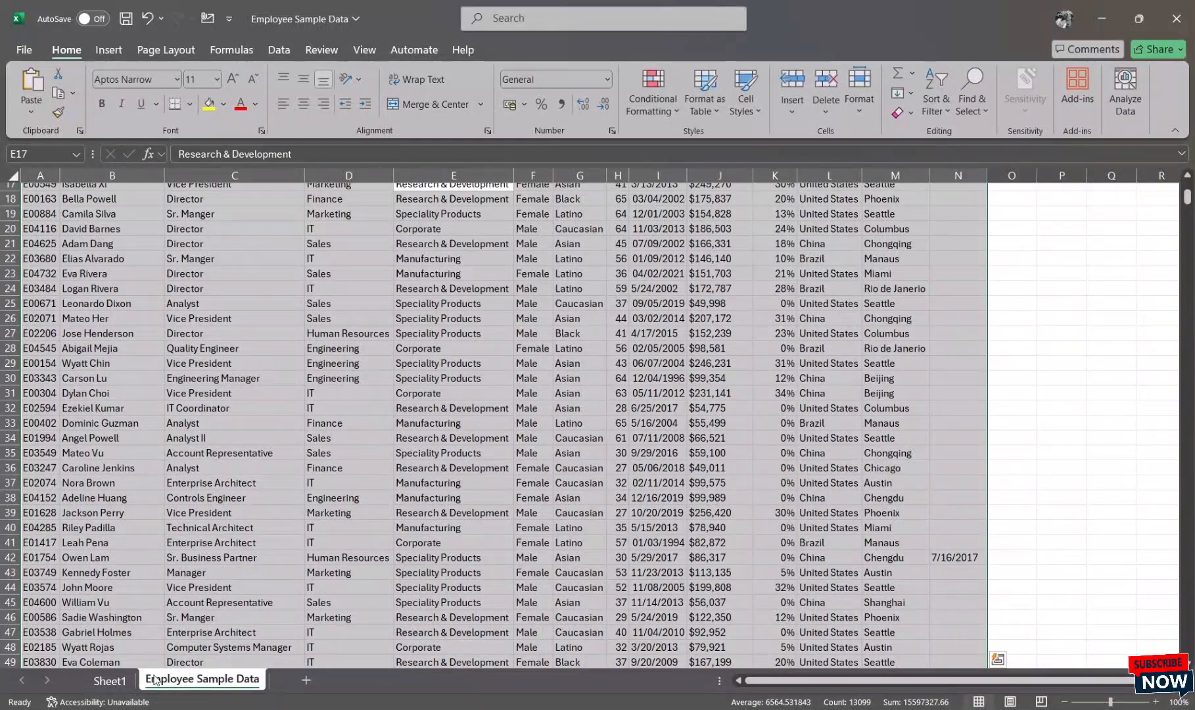
left_click(116, 683)
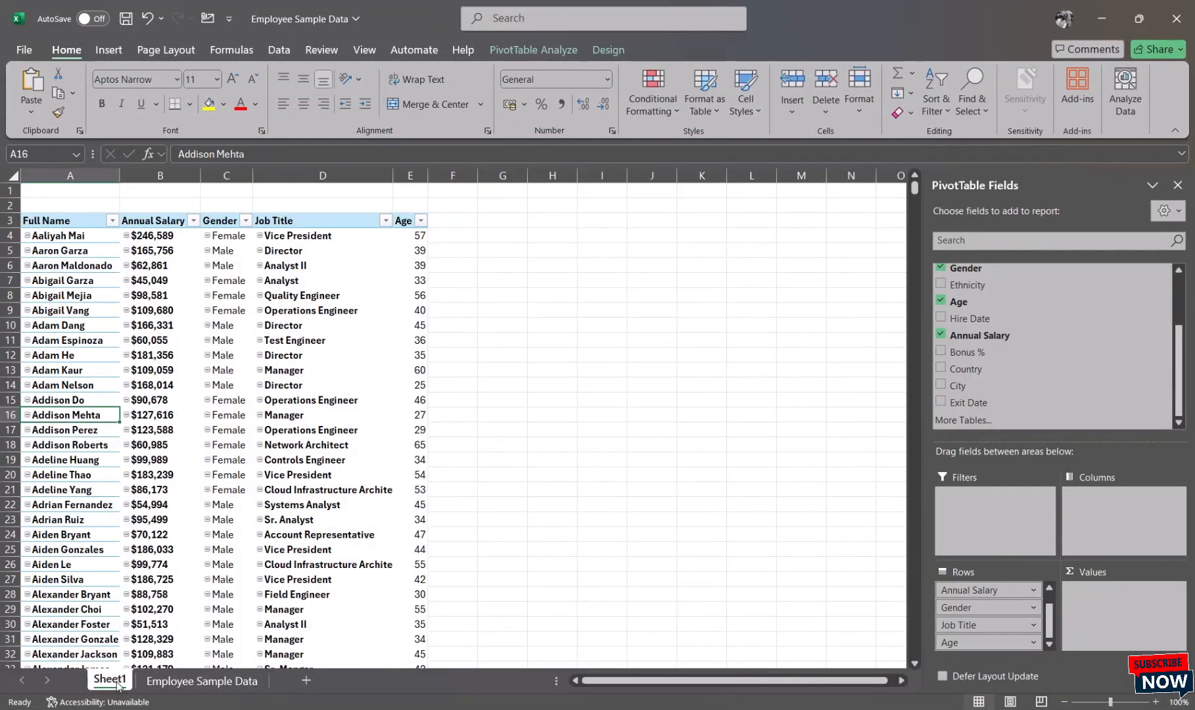
scroll(168, 532, "down", 17)
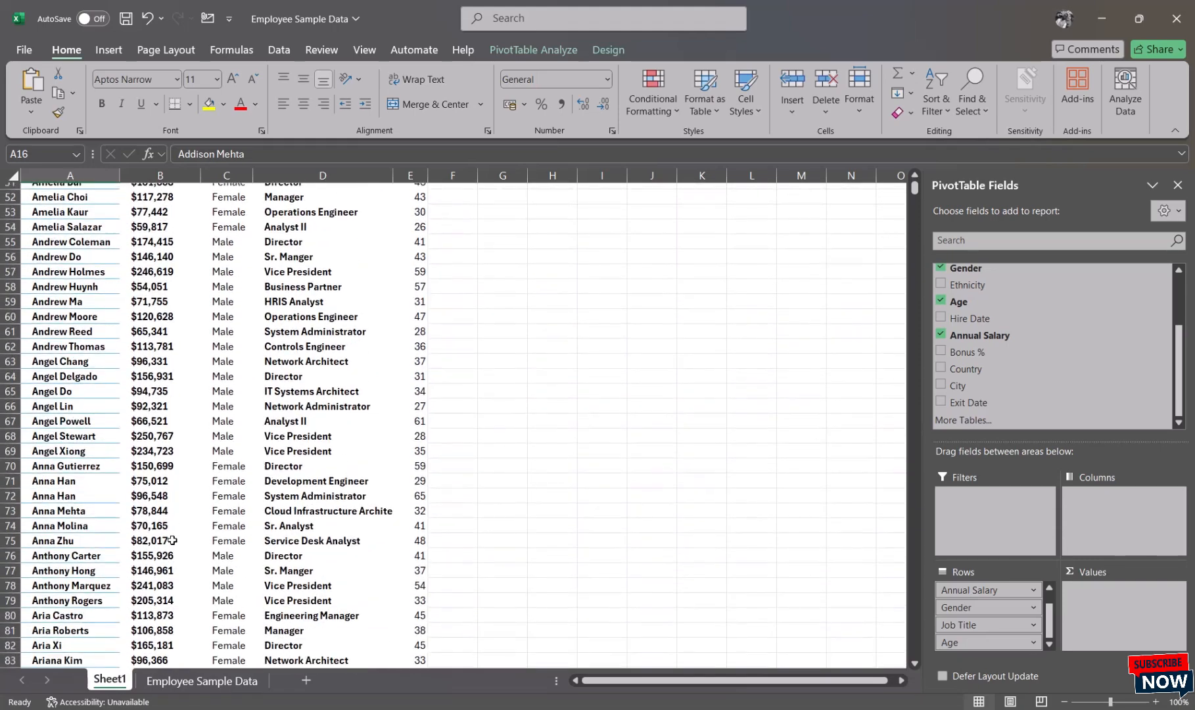
scroll(172, 541, "down", 3)
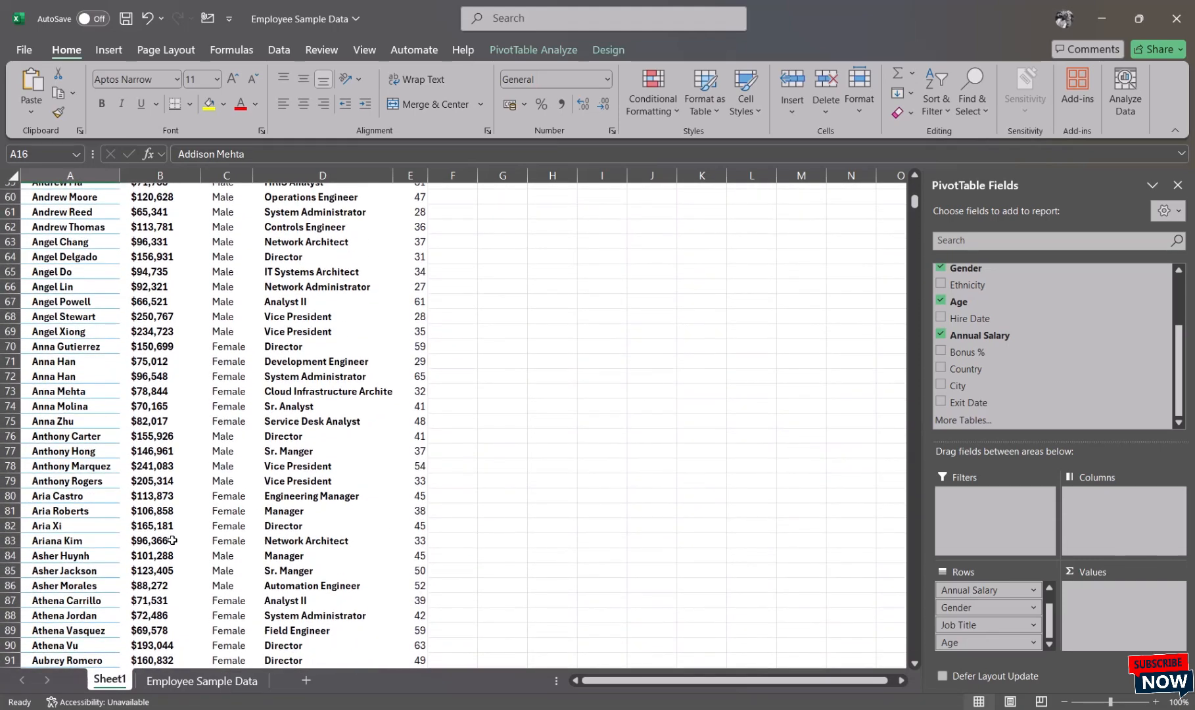
scroll(173, 540, "up", 14)
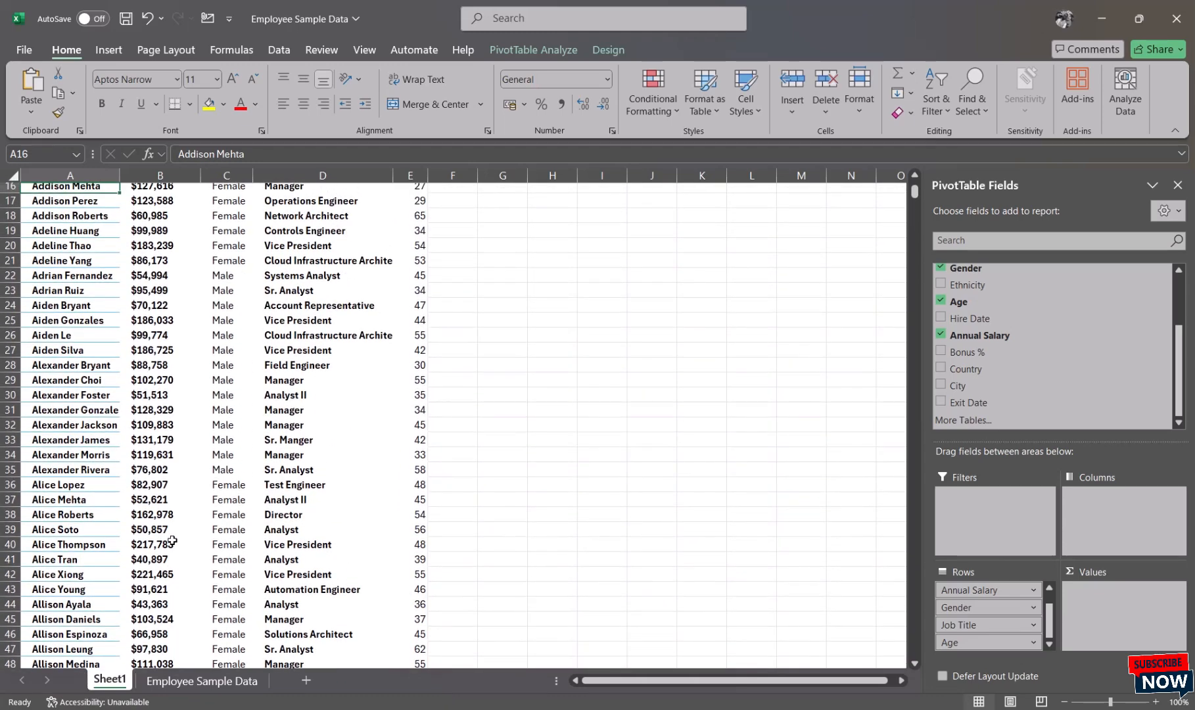
scroll(172, 541, "up", 5)
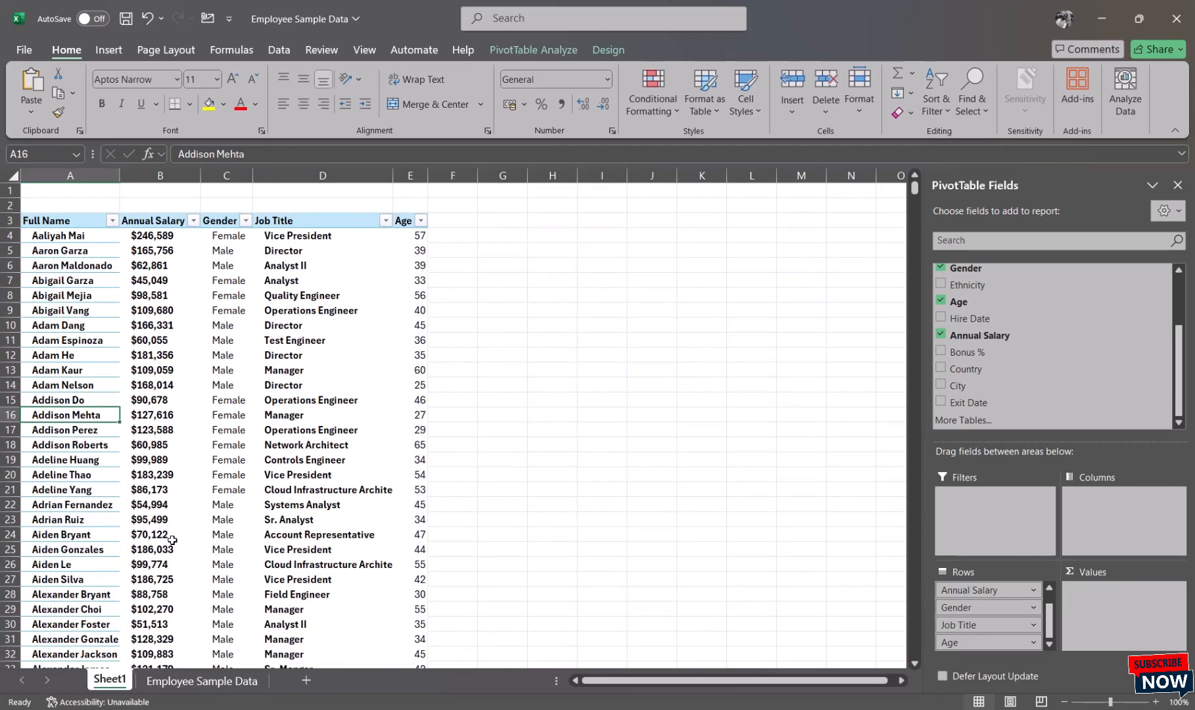